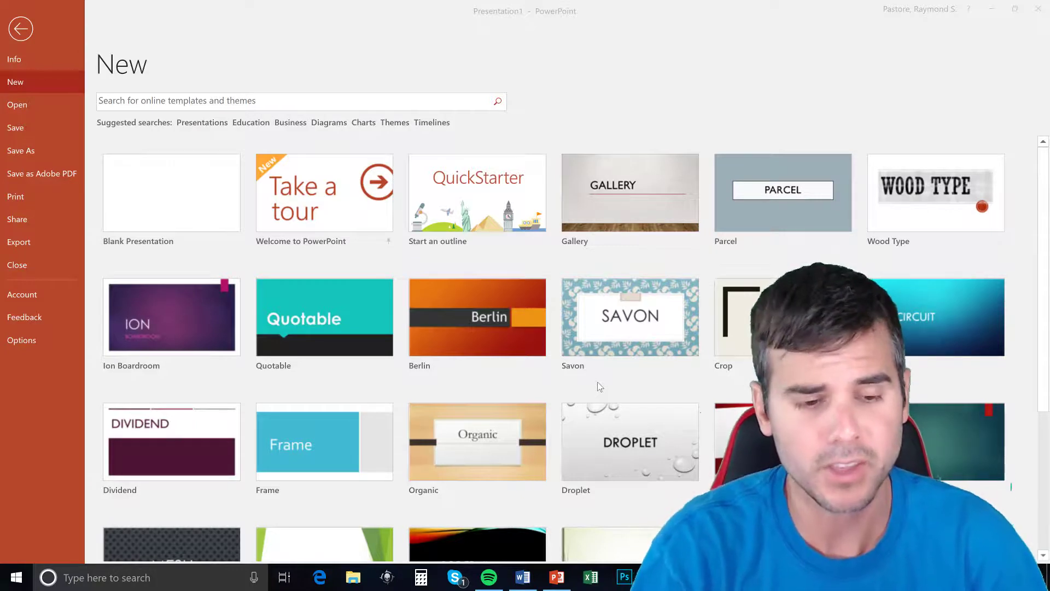
# Step: Create a blank presentation and add four new Title and Content slides
pyautogui.click(181, 188)
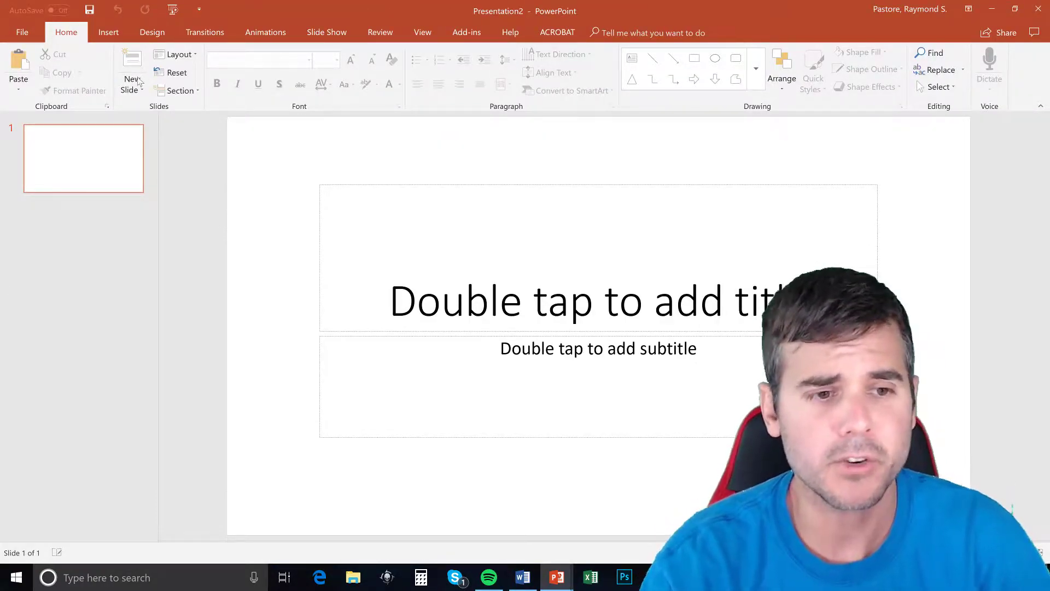
pyautogui.click(132, 62)
pyautogui.click(132, 61)
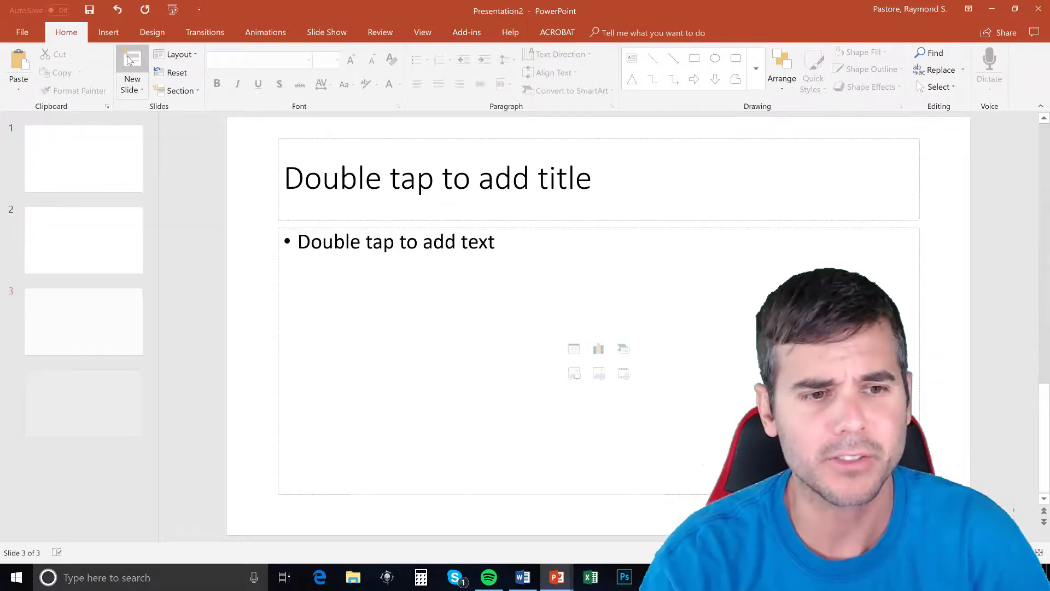
pyautogui.click(132, 62)
pyautogui.click(132, 61)
# Step: Delete the original title slide
pyautogui.click(81, 174)
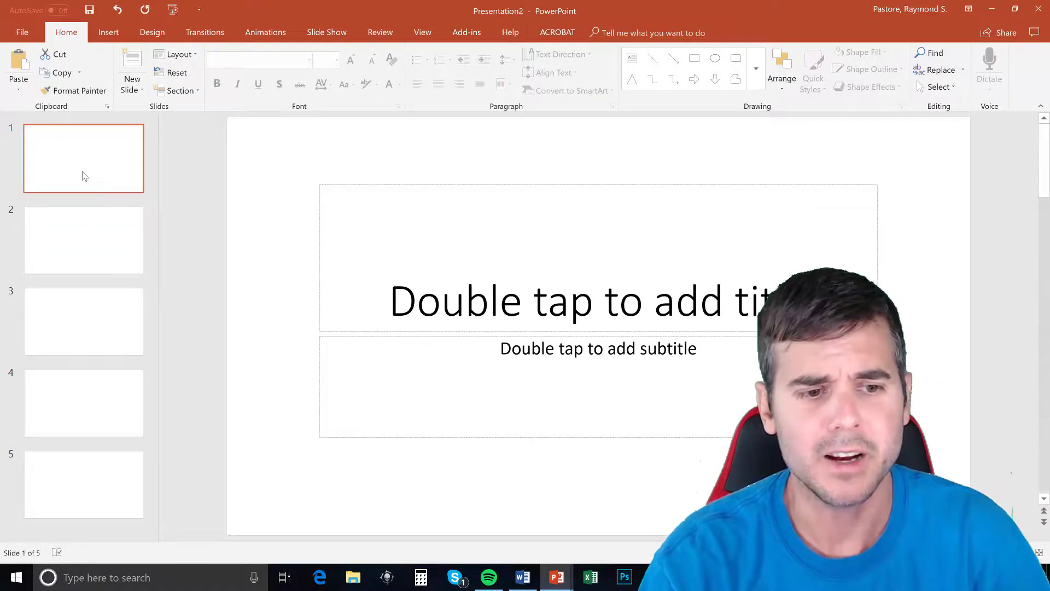
pyautogui.rightClick(80, 172)
pyautogui.click(109, 282)
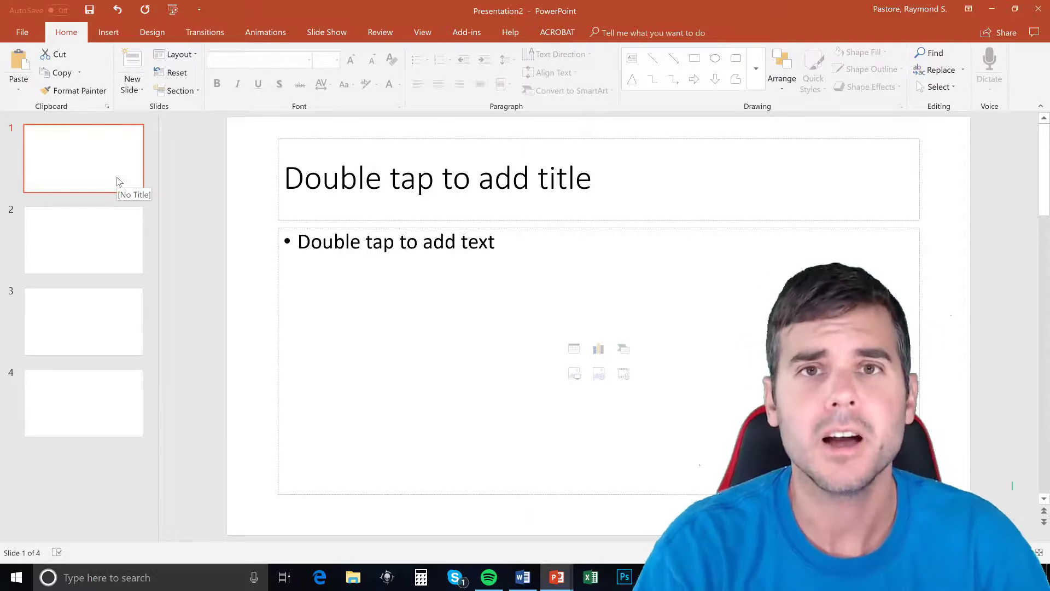
# Step: Title slide 1 'What color is the sky?' and list Blue, Red, Green, Purple as bullets
pyautogui.click(365, 195)
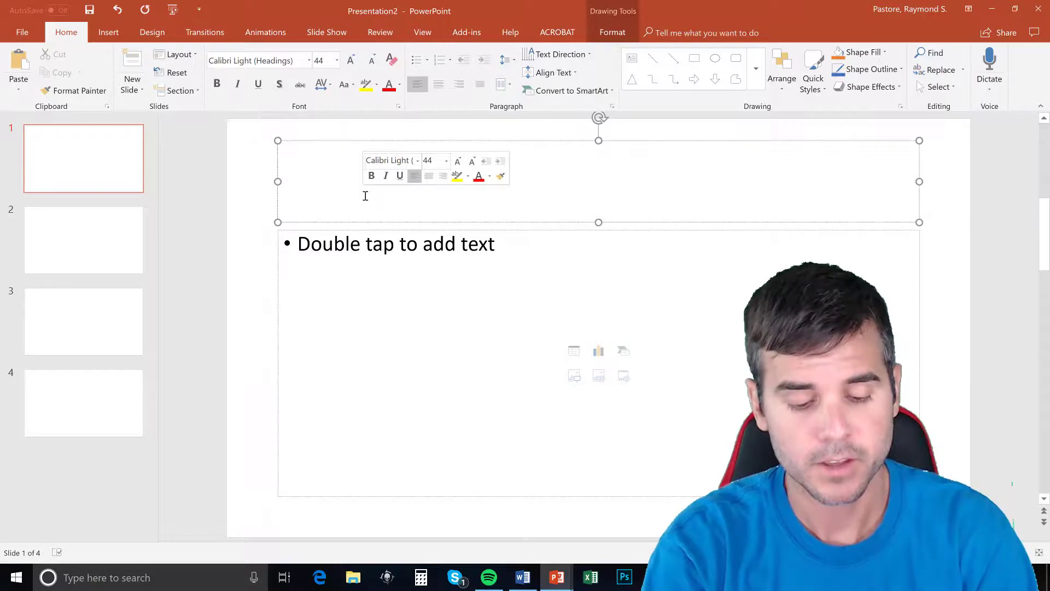
pyautogui.write('What colo')
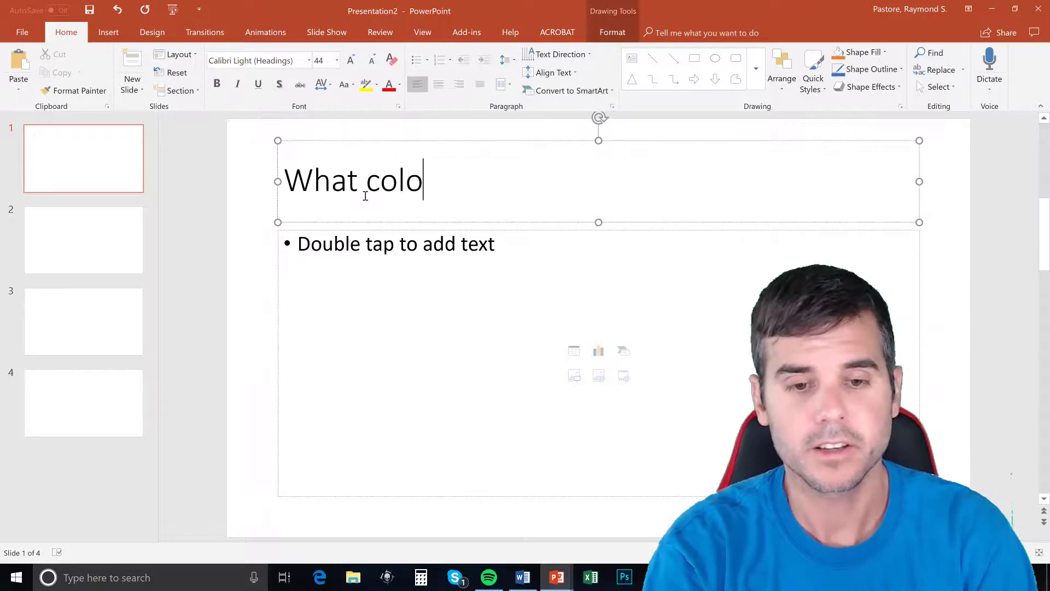
pyautogui.write('r ')
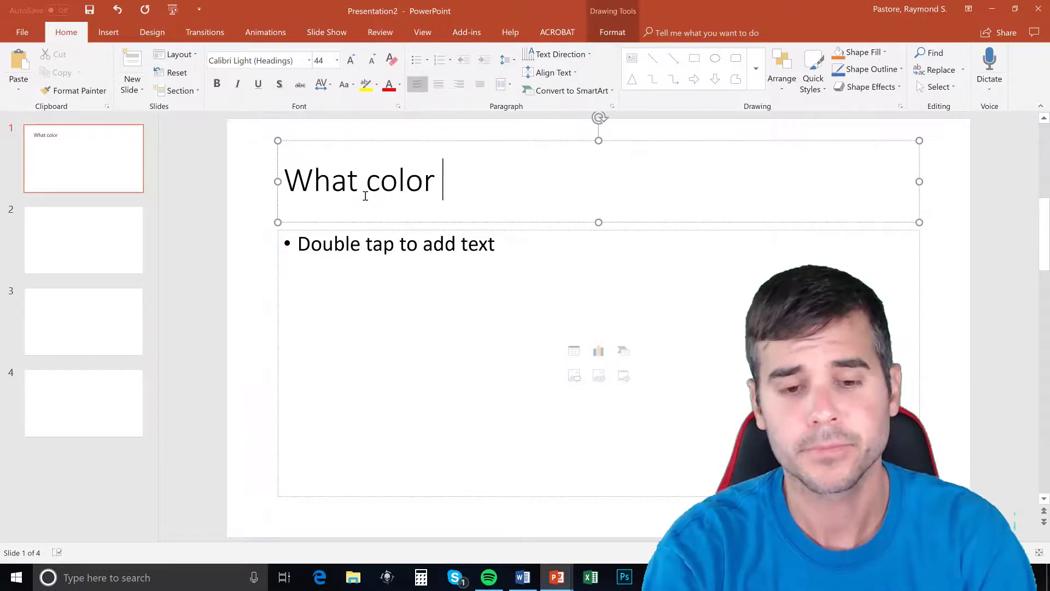
pyautogui.write('is the sky?')
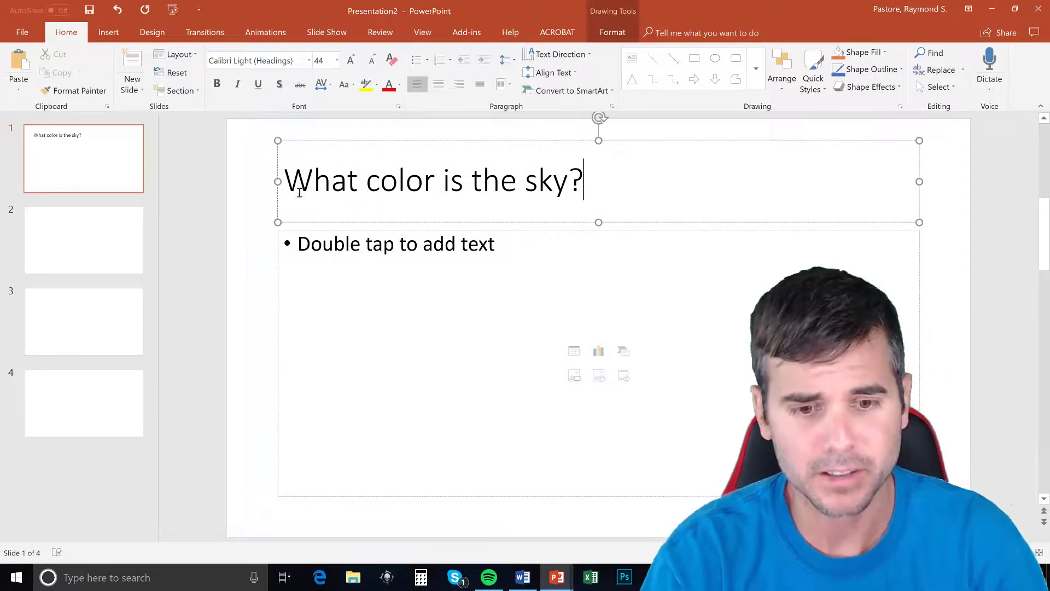
pyautogui.click(328, 251)
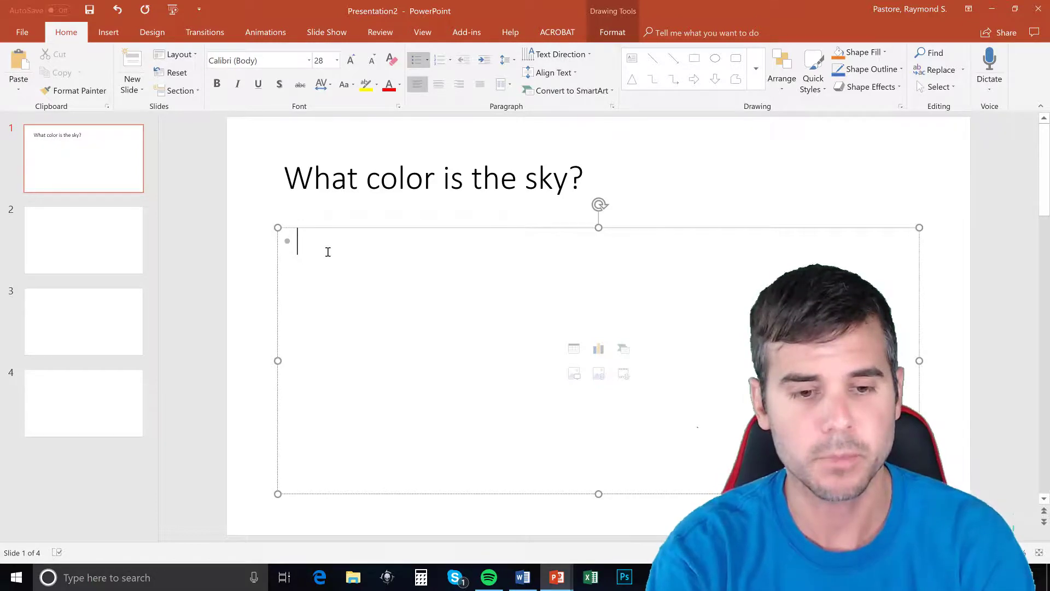
pyautogui.write('Blue')
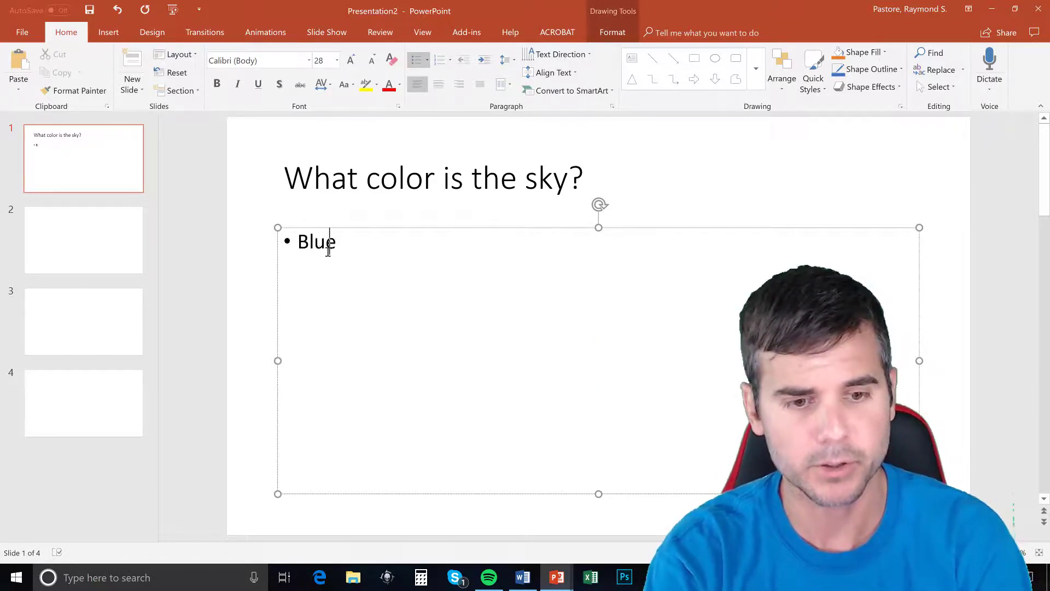
pyautogui.press('Return')
pyautogui.write('Red')
pyautogui.press('Return')
pyautogui.write('Green')
pyautogui.press('Return')
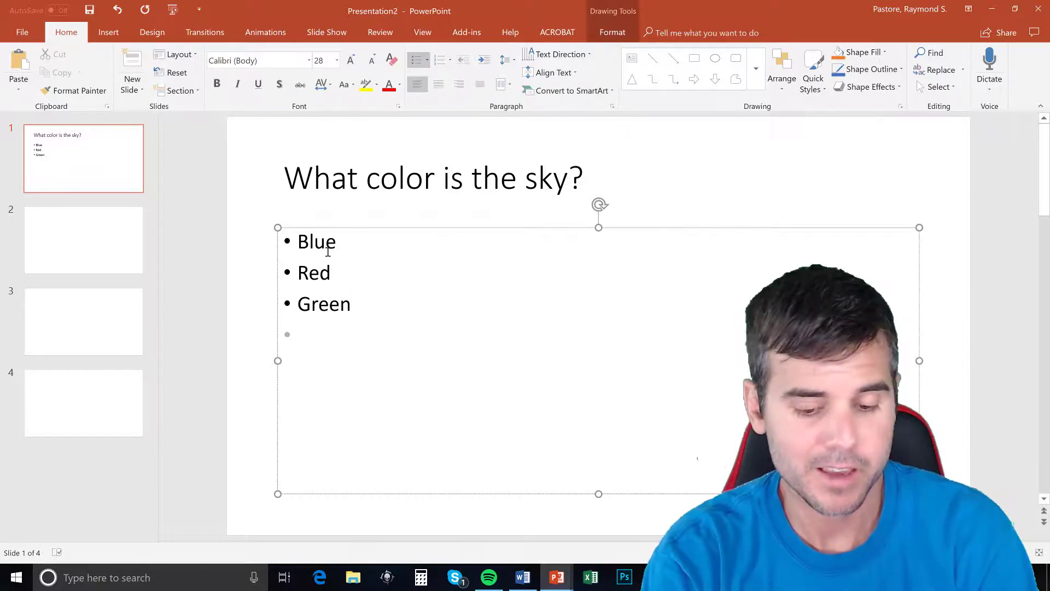
pyautogui.write('Purple')
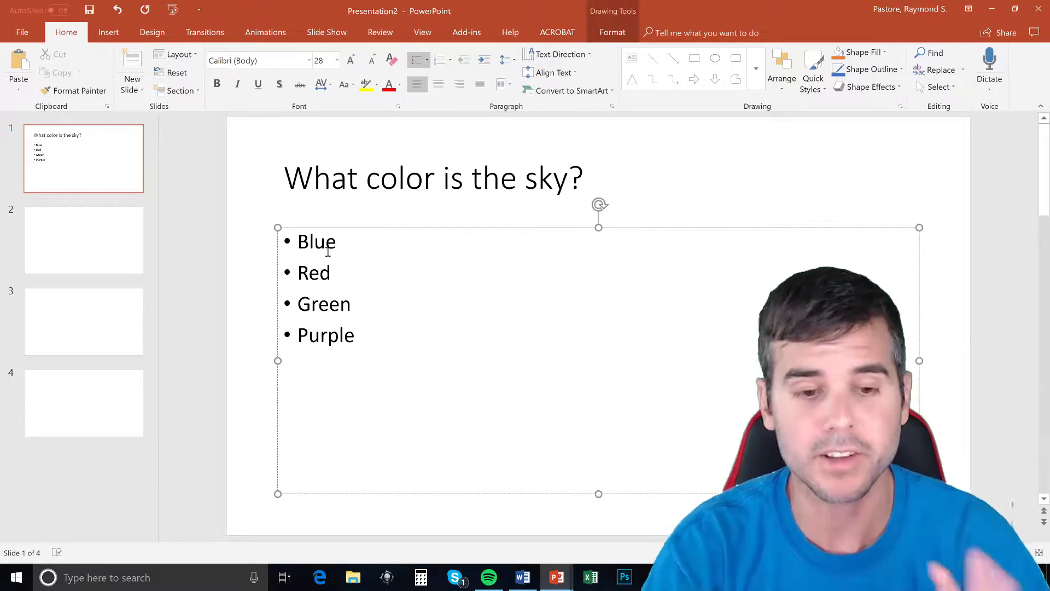
pyautogui.click(245, 268)
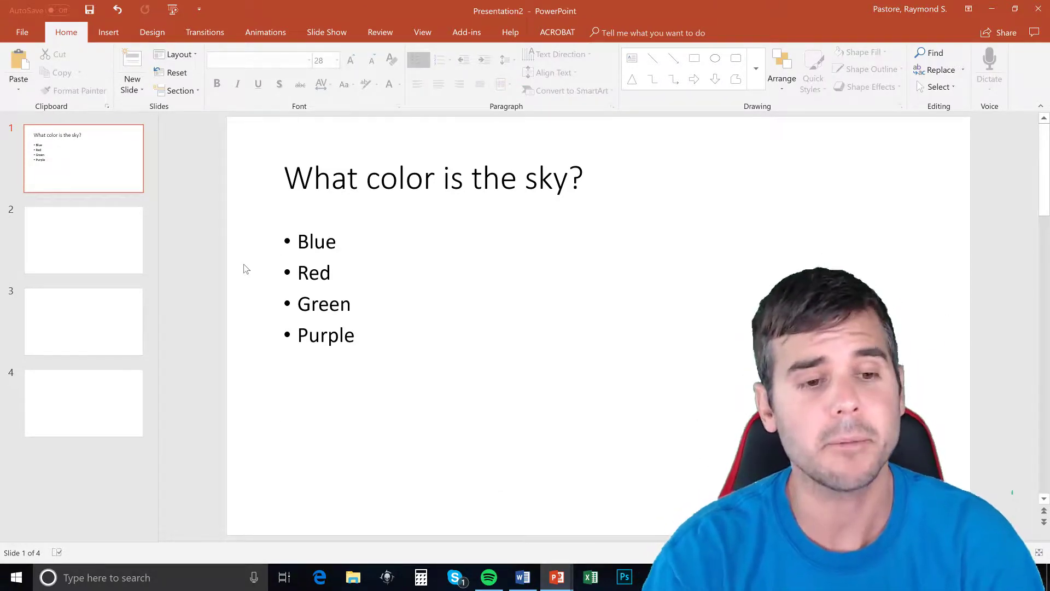
# Step: On slide 2, enter the title 'Correct Answer'
pyautogui.click(116, 254)
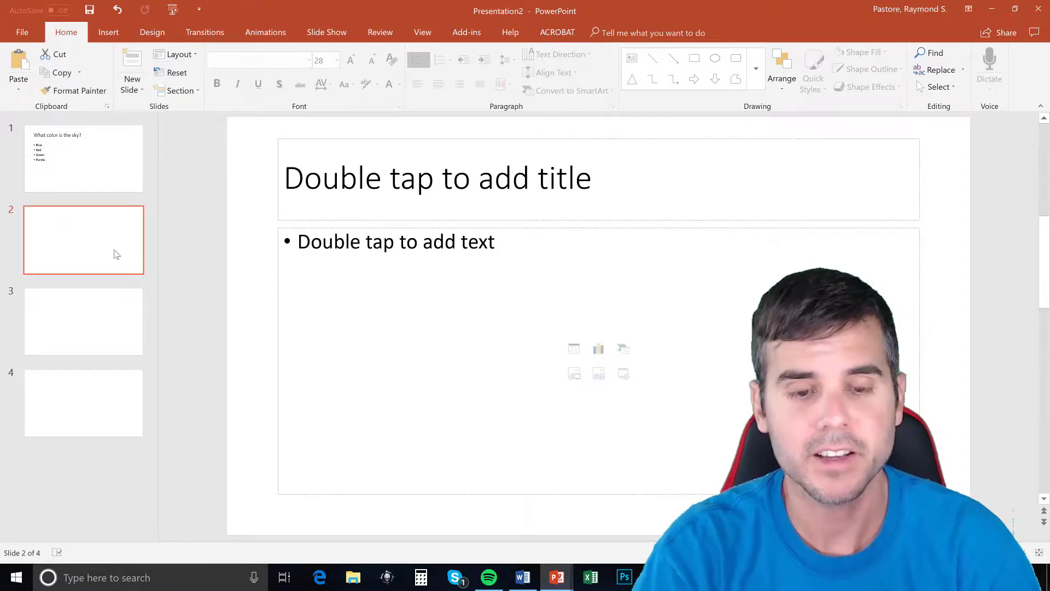
pyautogui.click(336, 189)
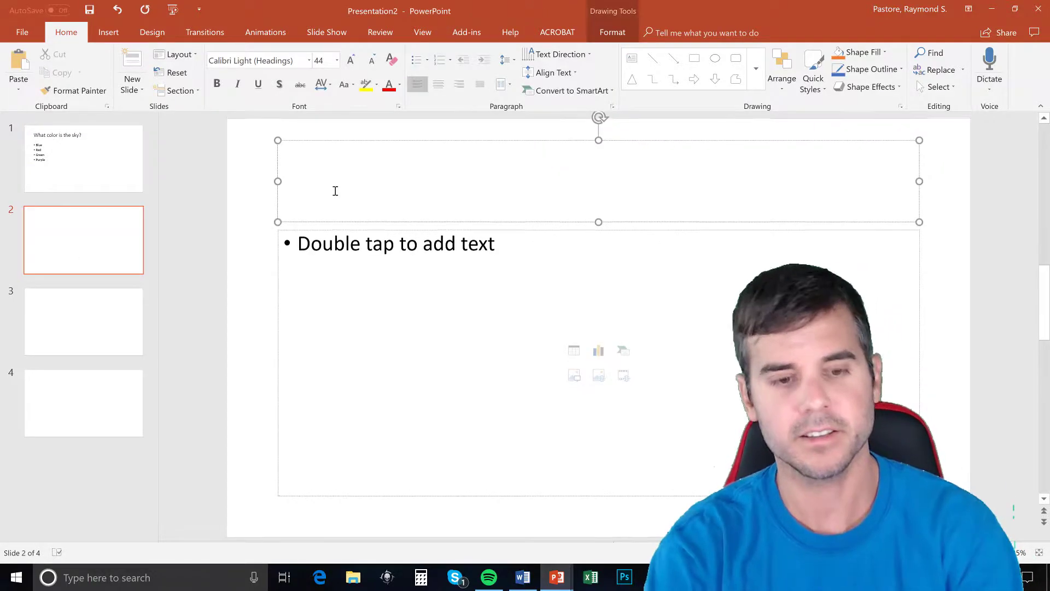
pyautogui.write('Correct')
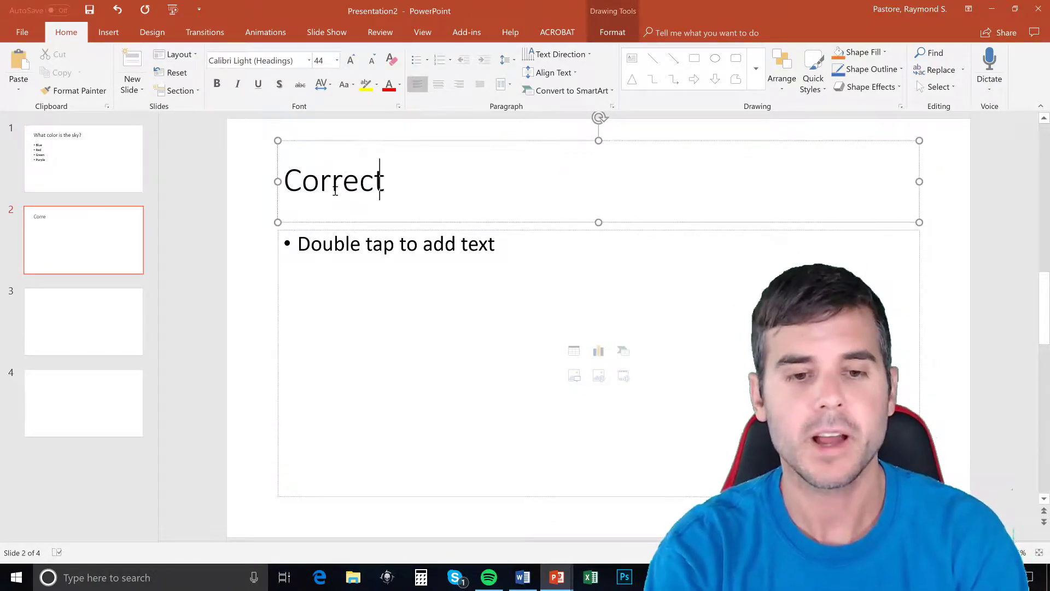
pyautogui.write(' Answer')
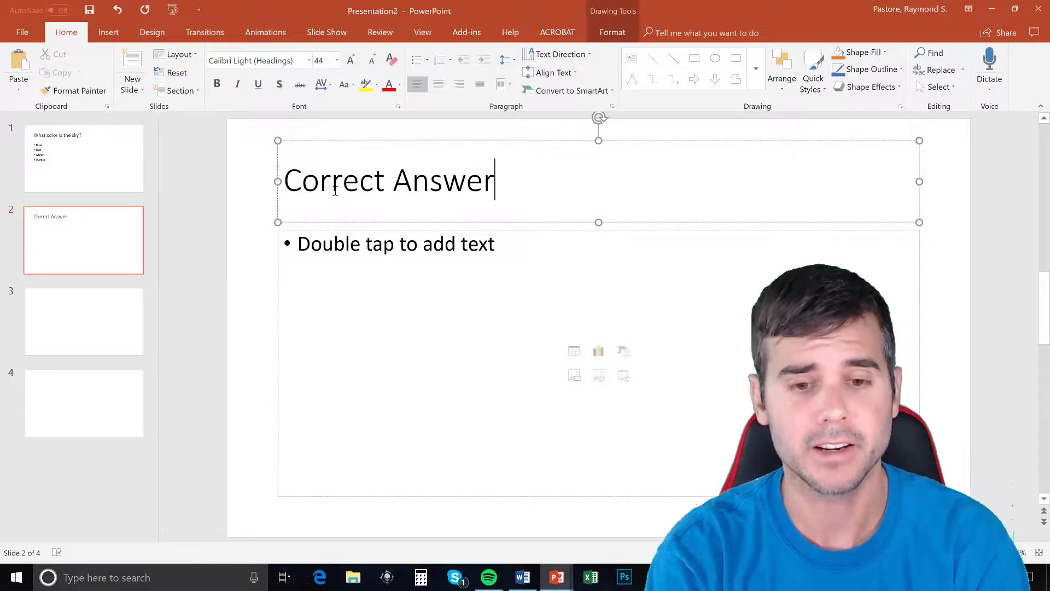
# Step: Set slide 2's body text to the bullet 'Good job!'
pyautogui.click(356, 282)
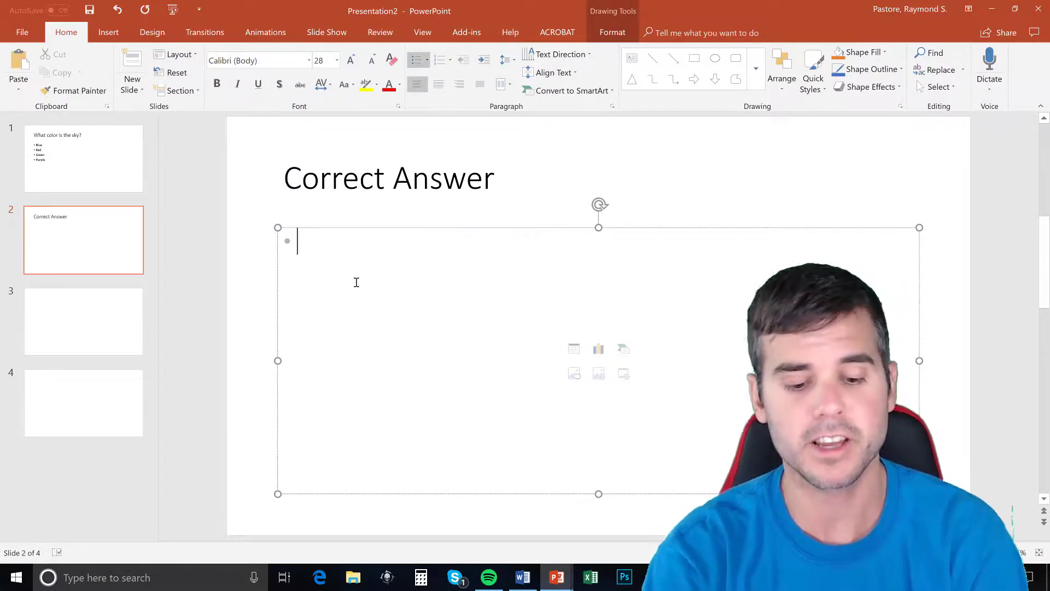
pyautogui.write('Yea y')
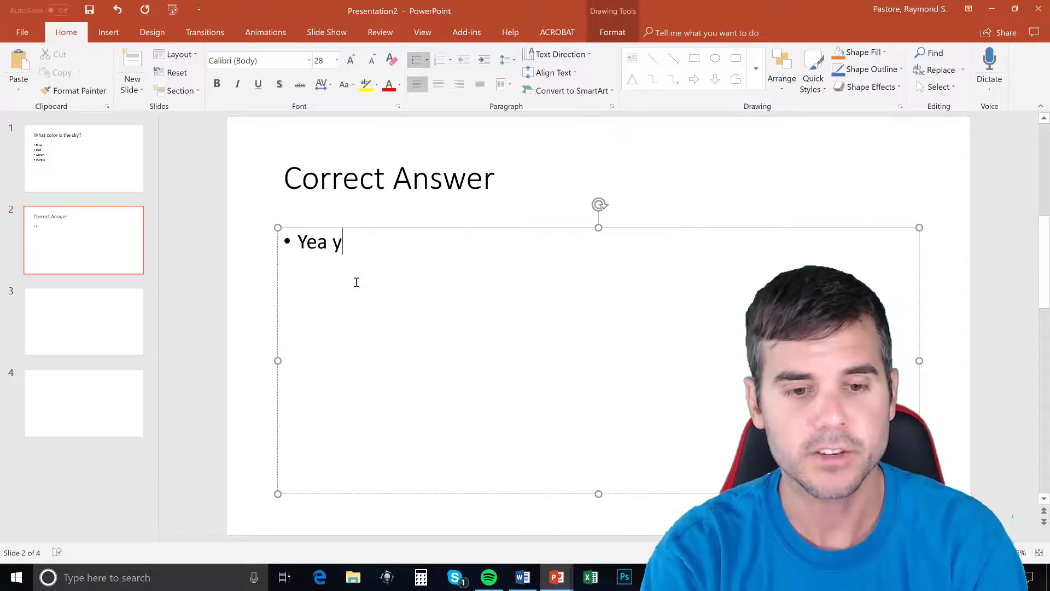
pyautogui.write('ou have done well')
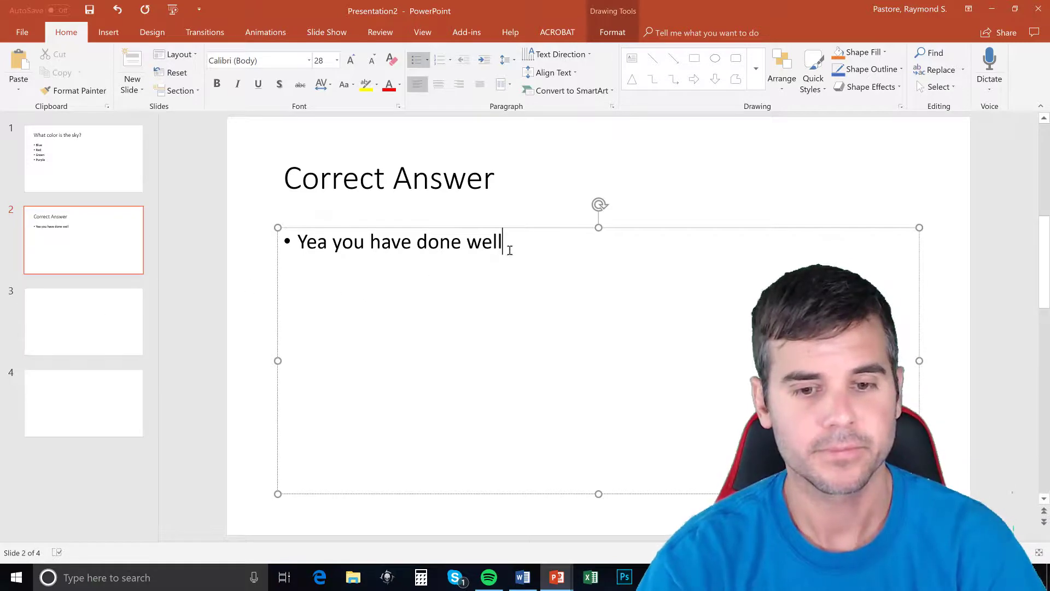
pyautogui.moveTo(507, 245); pyautogui.dragTo(259, 248)
pyautogui.write('Goo')
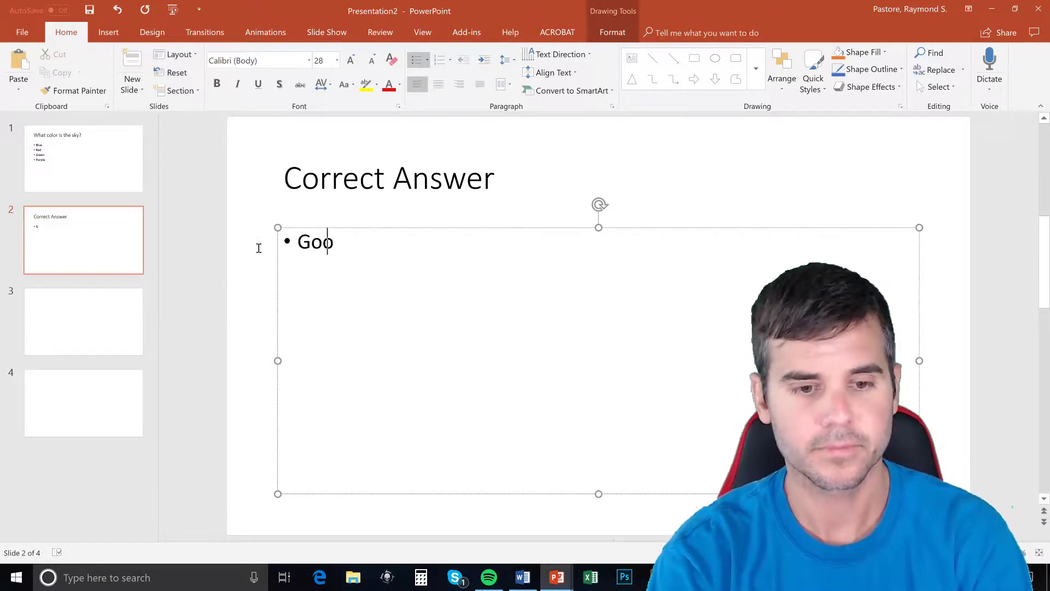
pyautogui.write('d job!')
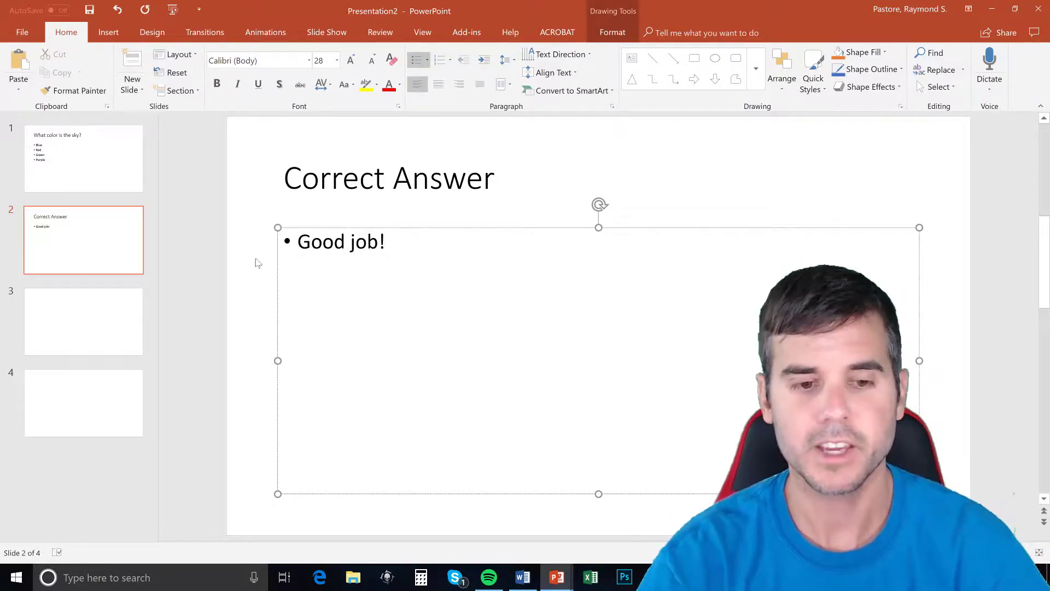
pyautogui.click(230, 284)
pyautogui.click(100, 313)
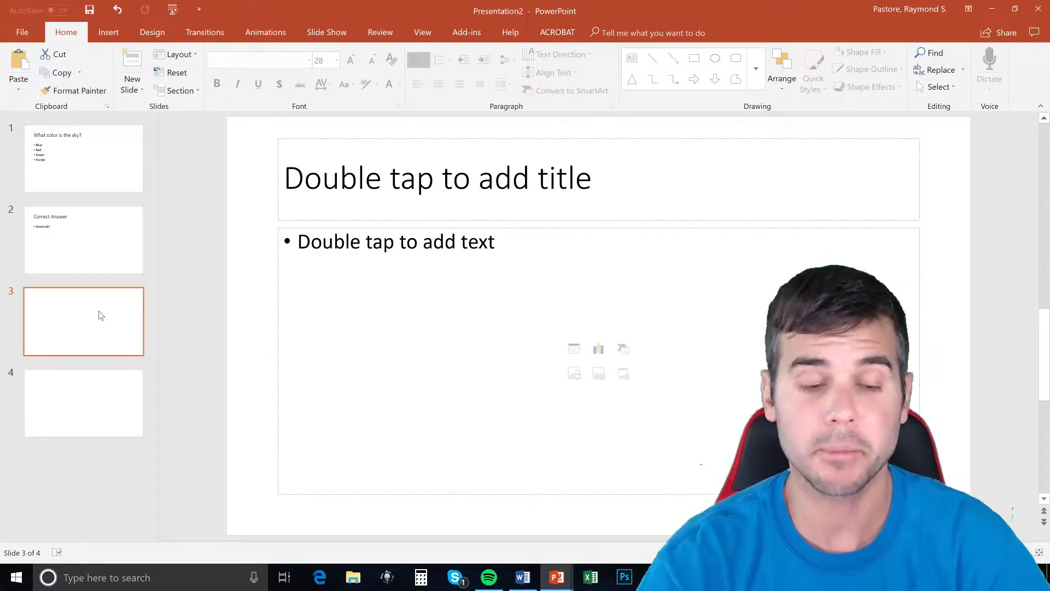
# Step: Title slide 3 'Incorrect slide'
pyautogui.click(474, 168)
pyautogui.write('INcorre')
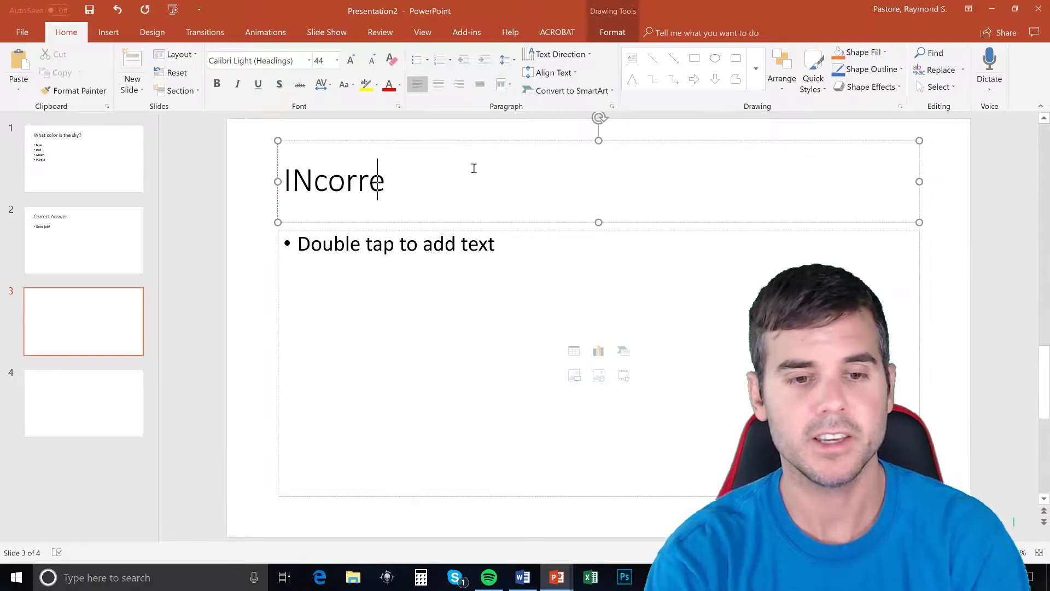
pyautogui.press('BackSpace')
pyautogui.press('BackSpace')
pyautogui.press('BackSpace')
pyautogui.press('BackSpace')
pyautogui.press('BackSpace')
pyautogui.press('BackSpace')
pyautogui.press('BackSpace')
pyautogui.write('Incorrection')
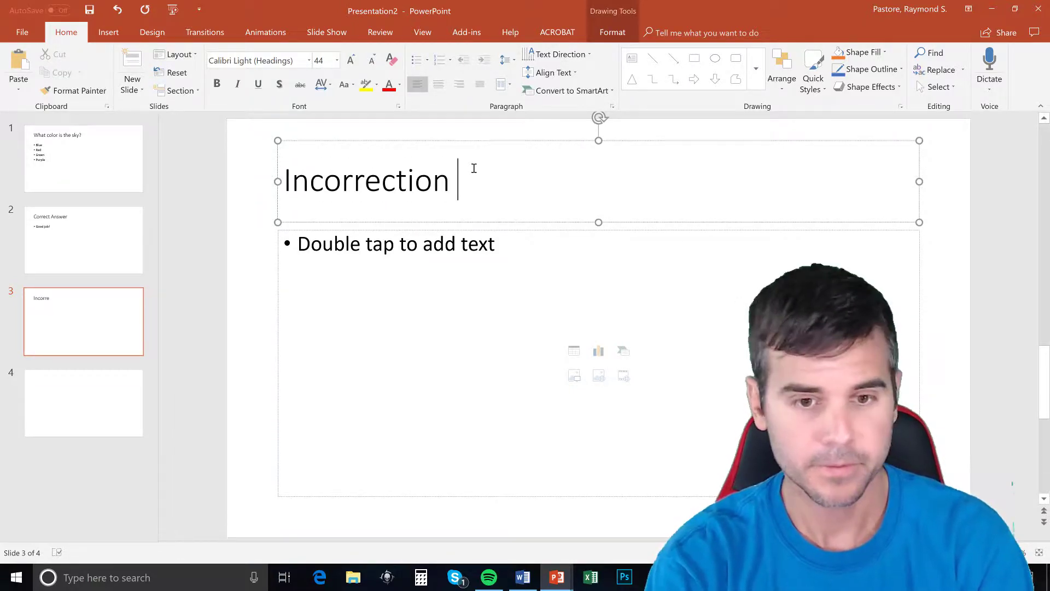
pyautogui.press('BackSpace')
pyautogui.press('BackSpace')
pyautogui.press('BackSpace')
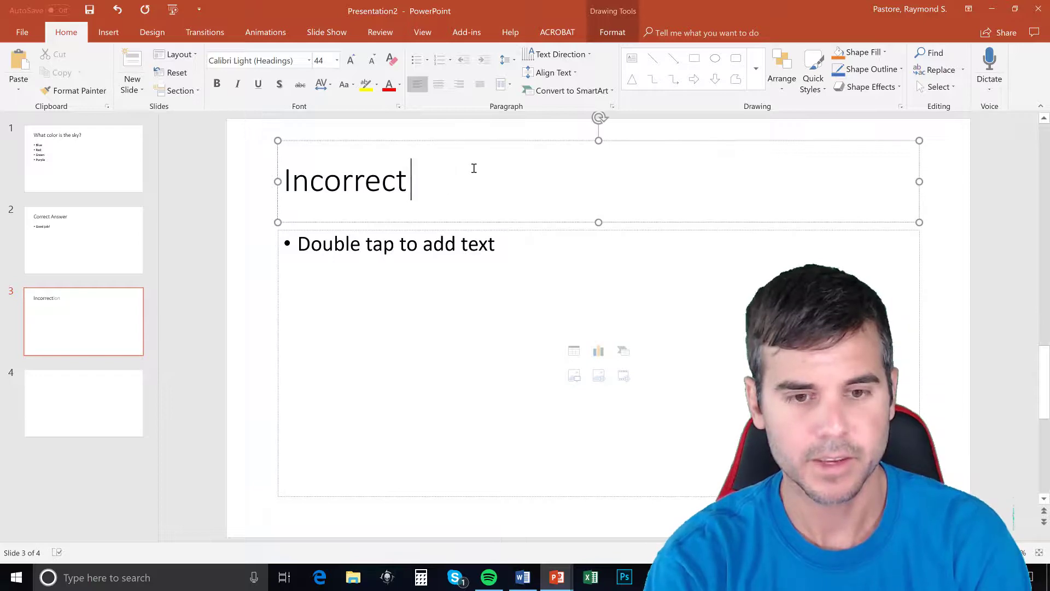
pyautogui.write('slide')
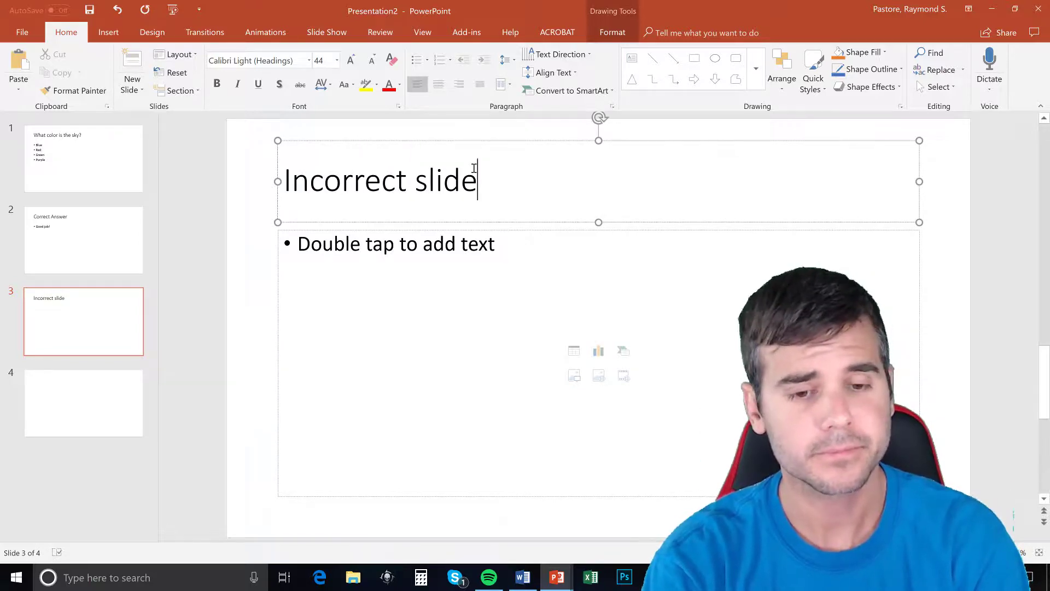
# Step: Add the bullet 'Sorry you are incorrect' to slide 3's body
pyautogui.click(482, 267)
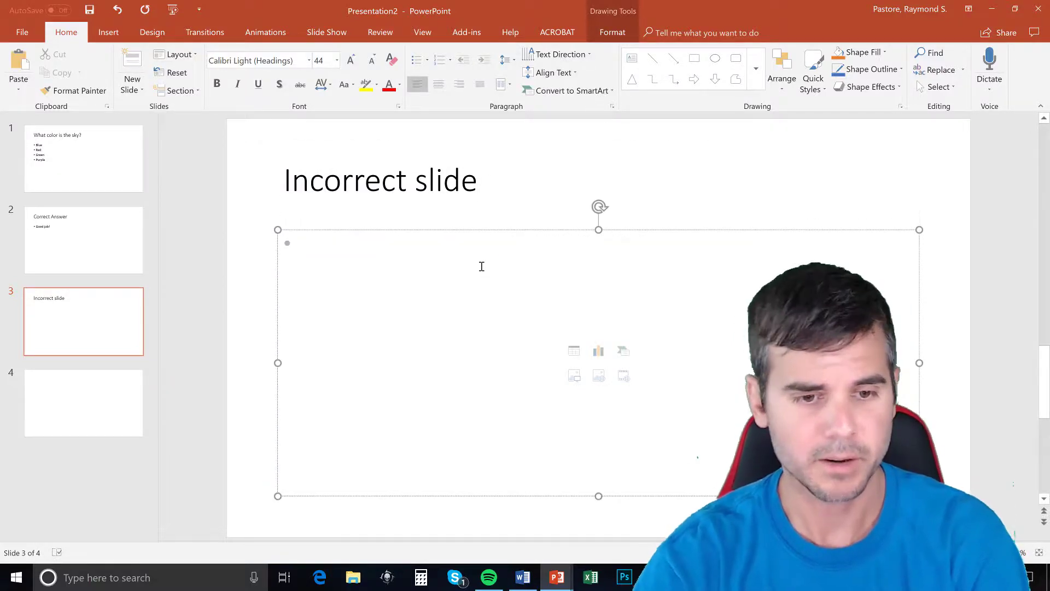
pyautogui.write('Sorr')
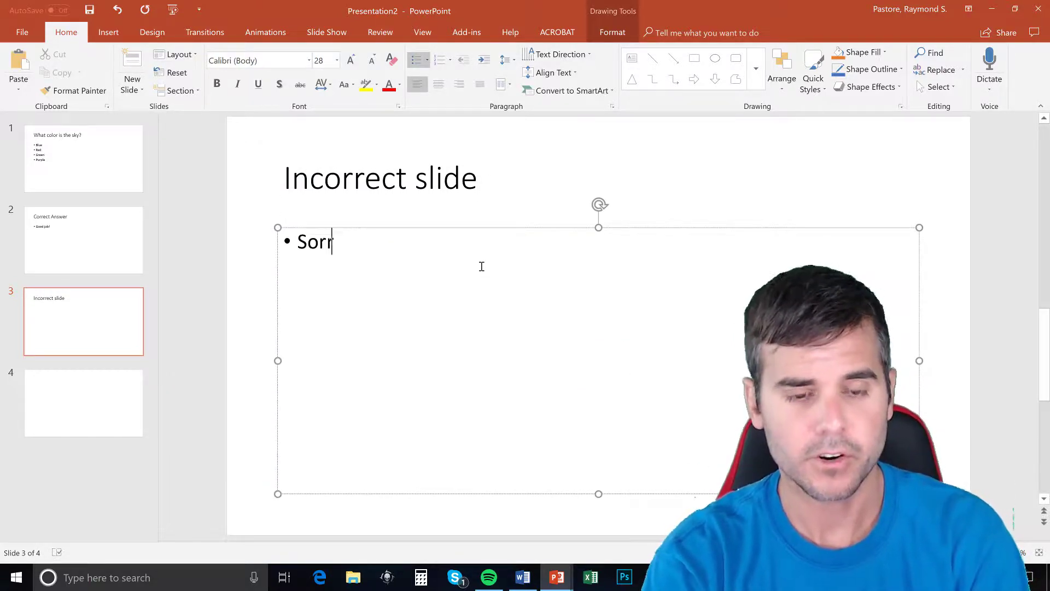
pyautogui.write('y you are incor')
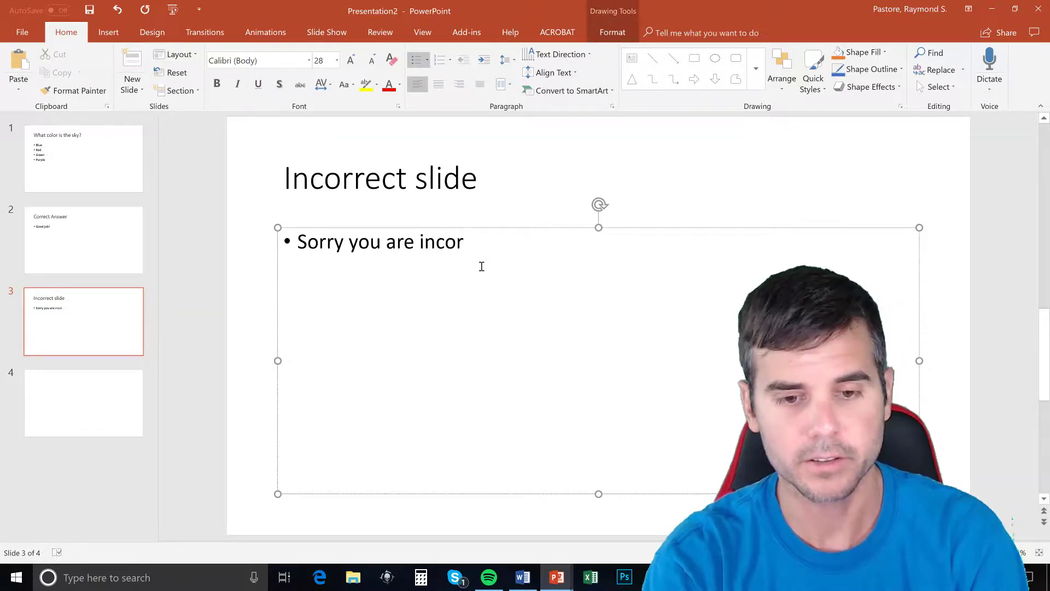
pyautogui.write('rect')
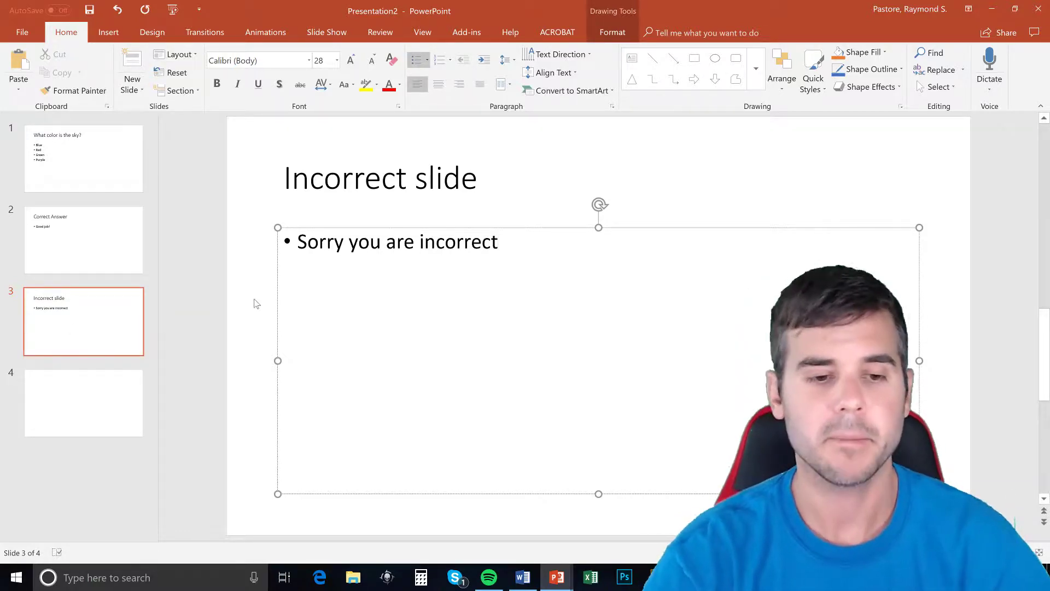
pyautogui.click(254, 303)
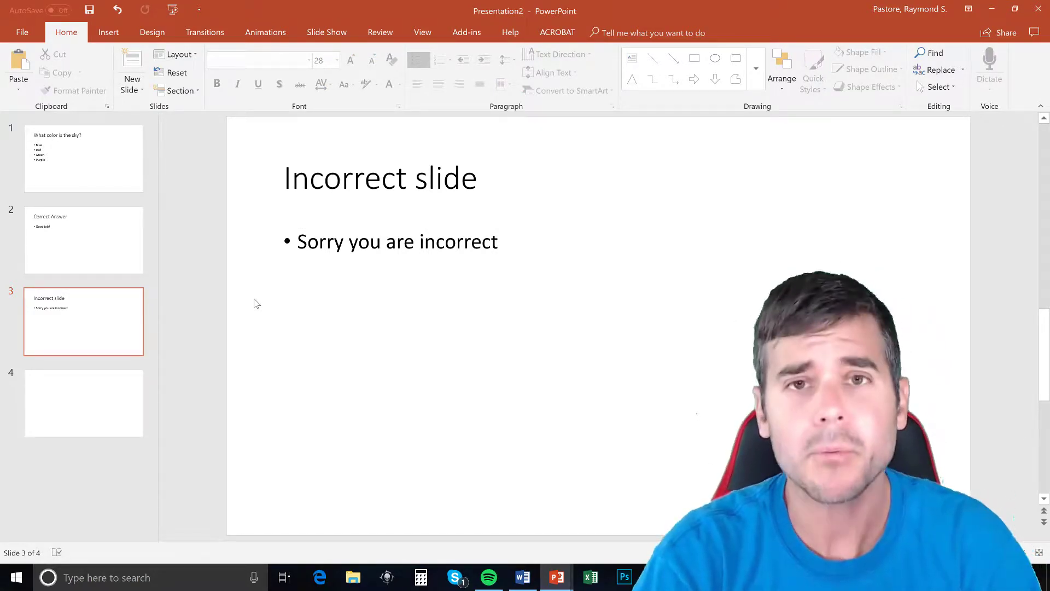
# Step: On the question slide, select the answer word Blue
pyautogui.click(109, 185)
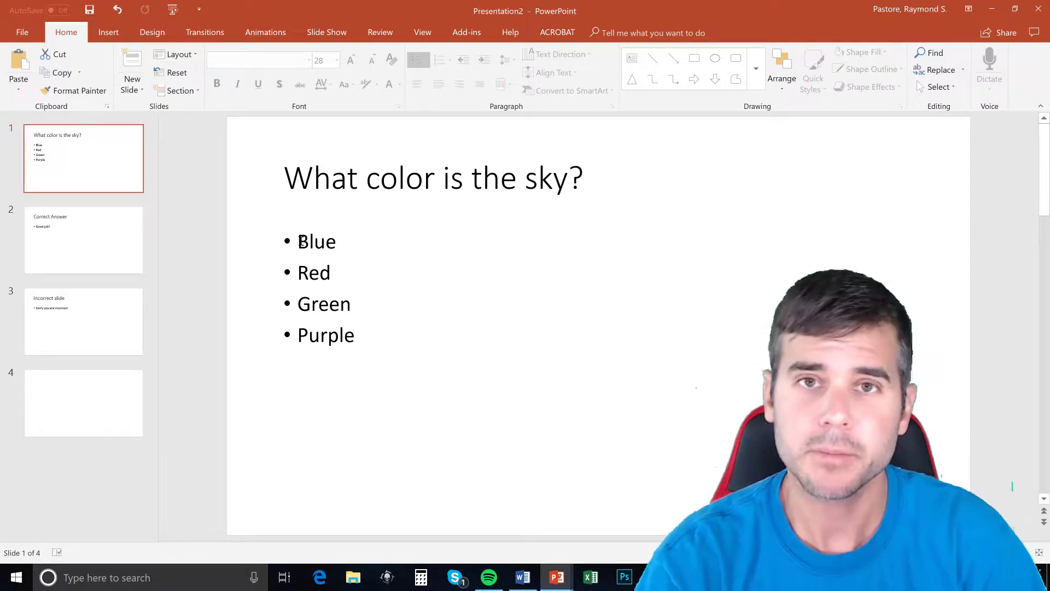
pyautogui.click(315, 241)
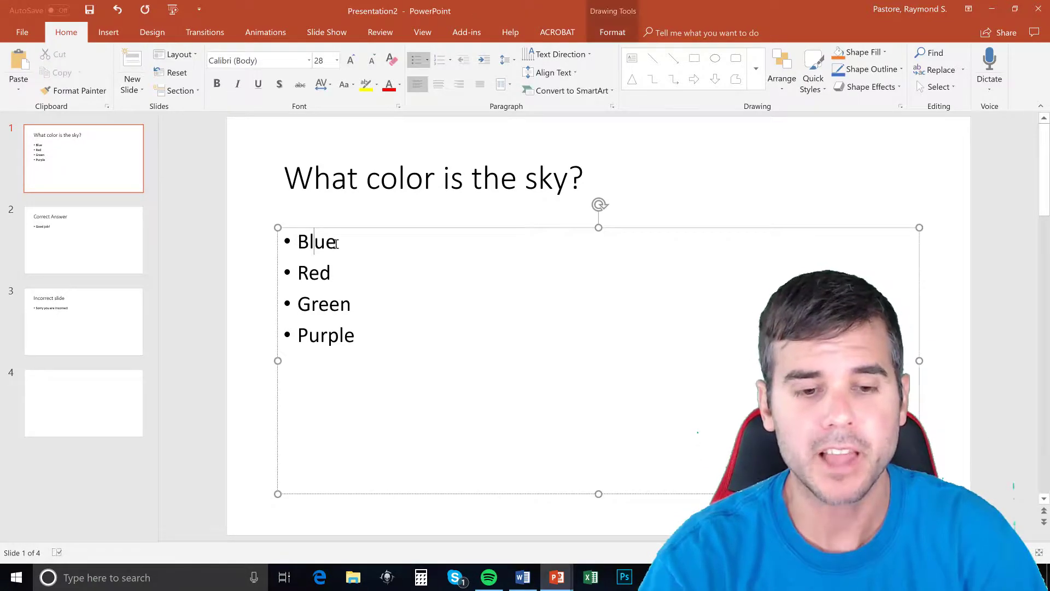
pyautogui.moveTo(338, 241); pyautogui.dragTo(296, 242)
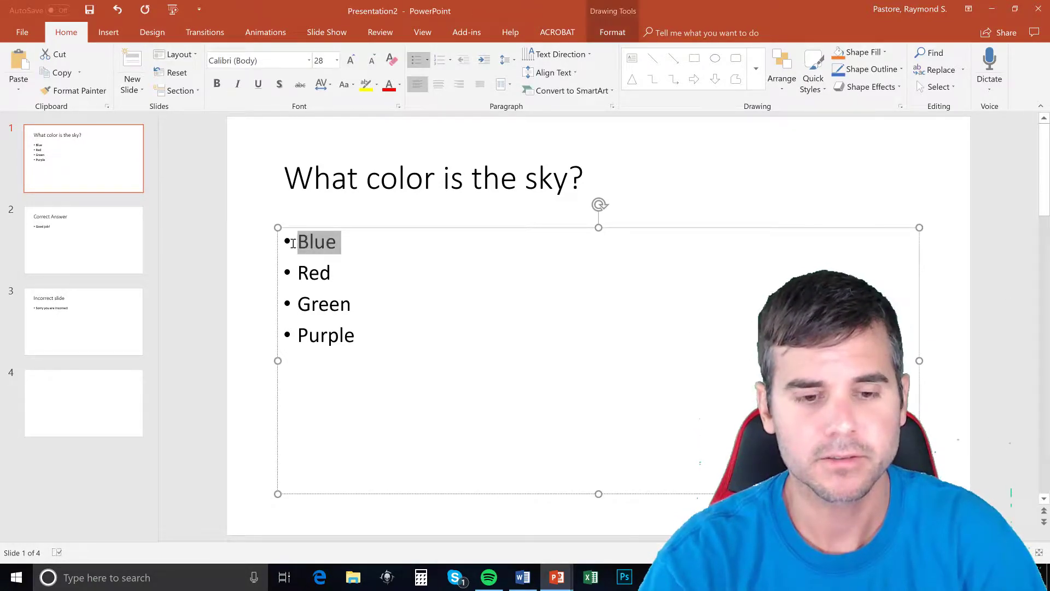
pyautogui.click(336, 242)
pyautogui.doubleClick(307, 244)
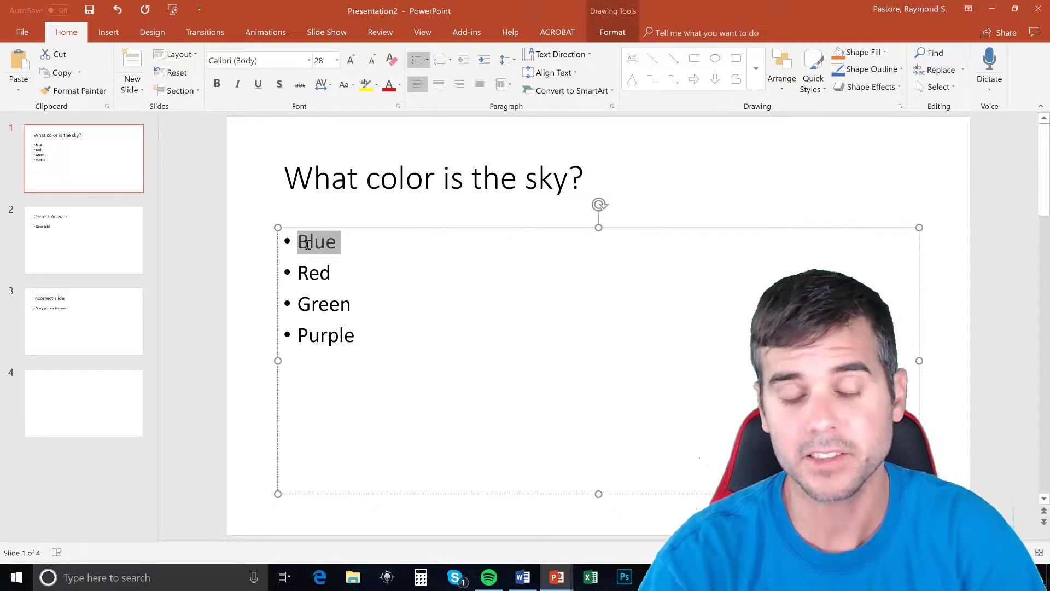
pyautogui.click(336, 243)
pyautogui.moveTo(338, 243); pyautogui.dragTo(301, 248)
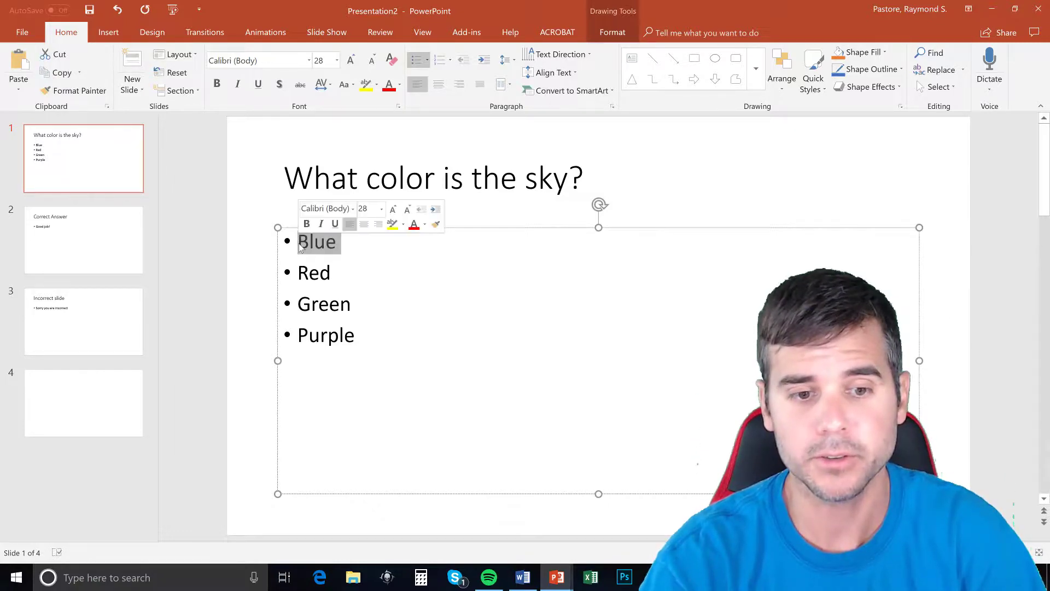
pyautogui.click(109, 32)
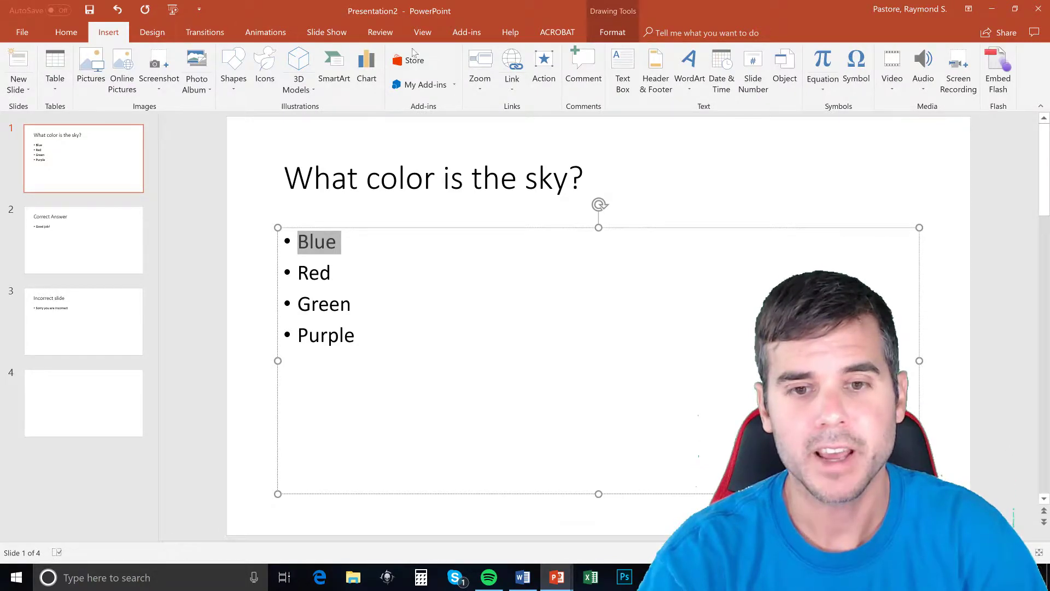
pyautogui.click(321, 247)
pyautogui.doubleClick(321, 248)
# Step: Hyperlink Blue to slide '2. Correct Answer' and dismiss the linking tip
pyautogui.rightClick(322, 249)
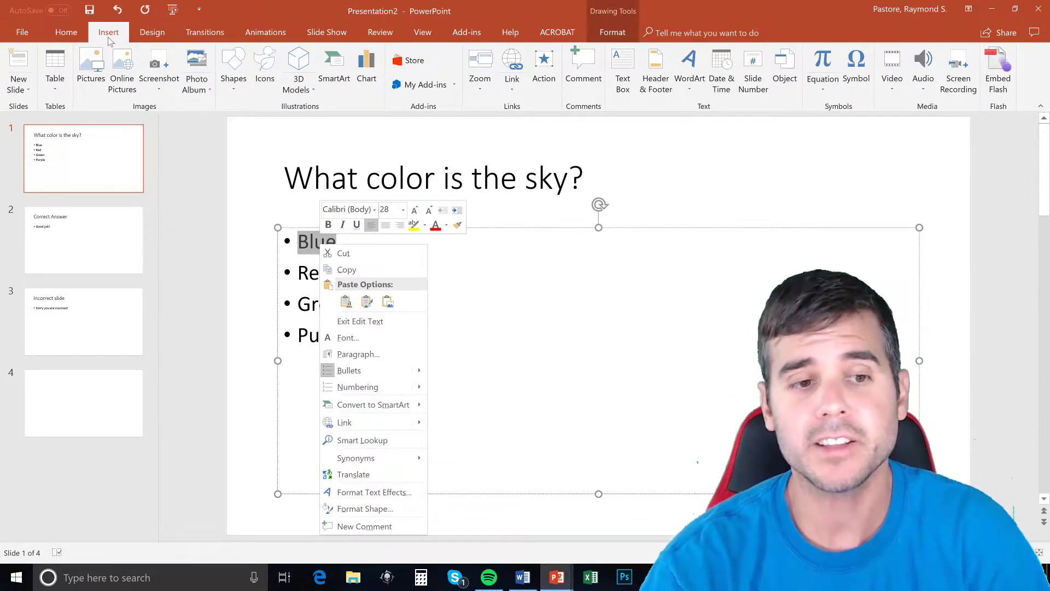
pyautogui.click(509, 71)
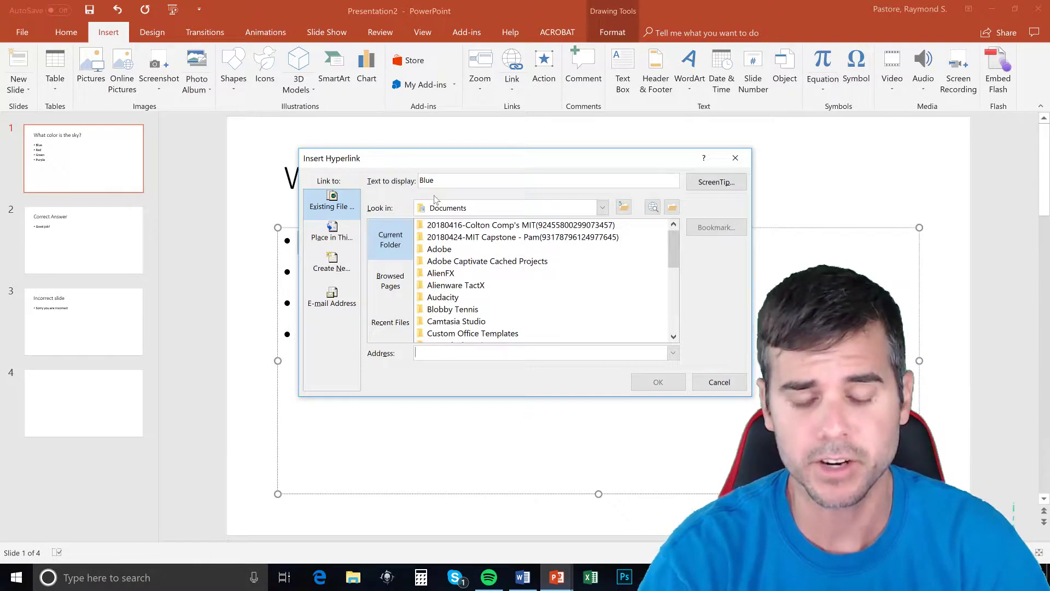
pyautogui.click(340, 234)
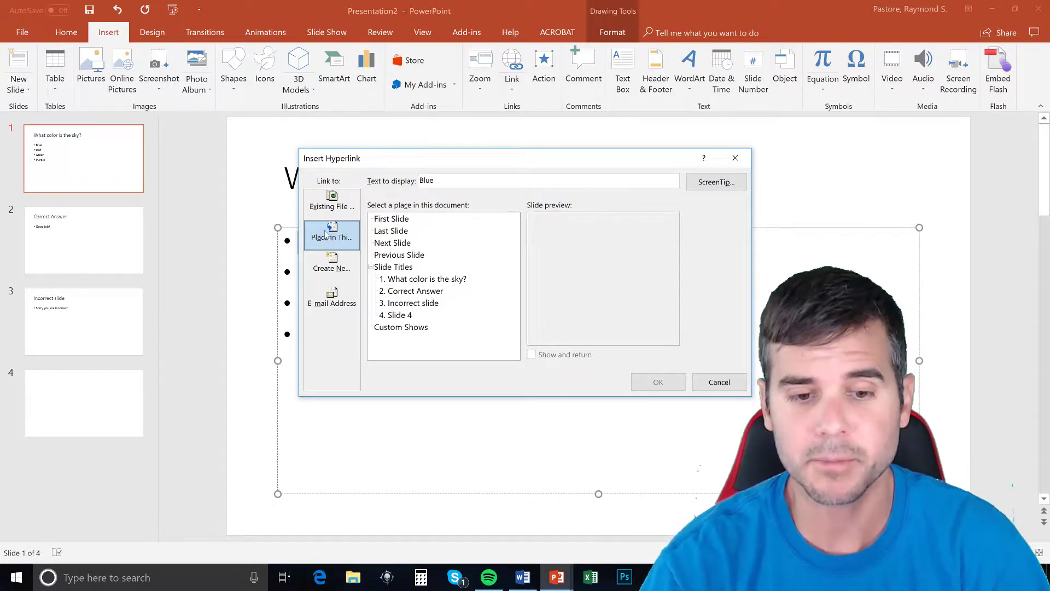
pyautogui.click(405, 295)
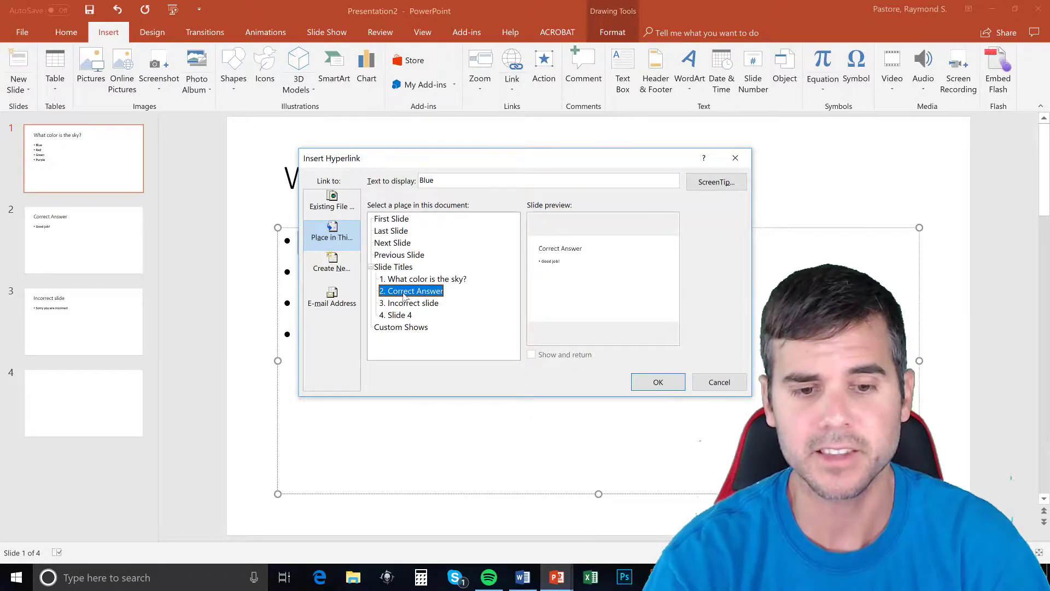
pyautogui.click(676, 385)
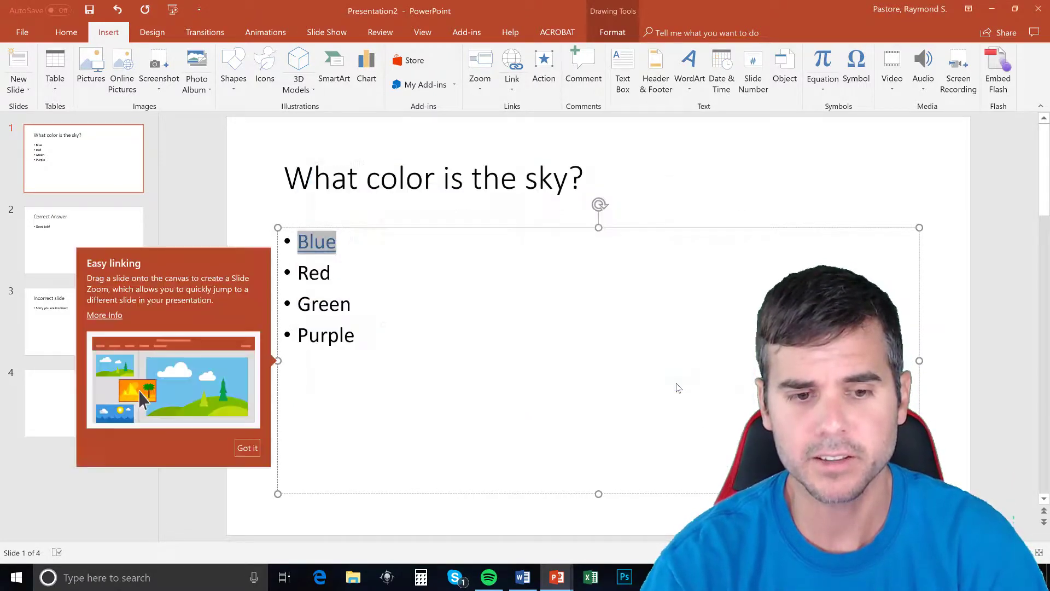
pyautogui.click(247, 448)
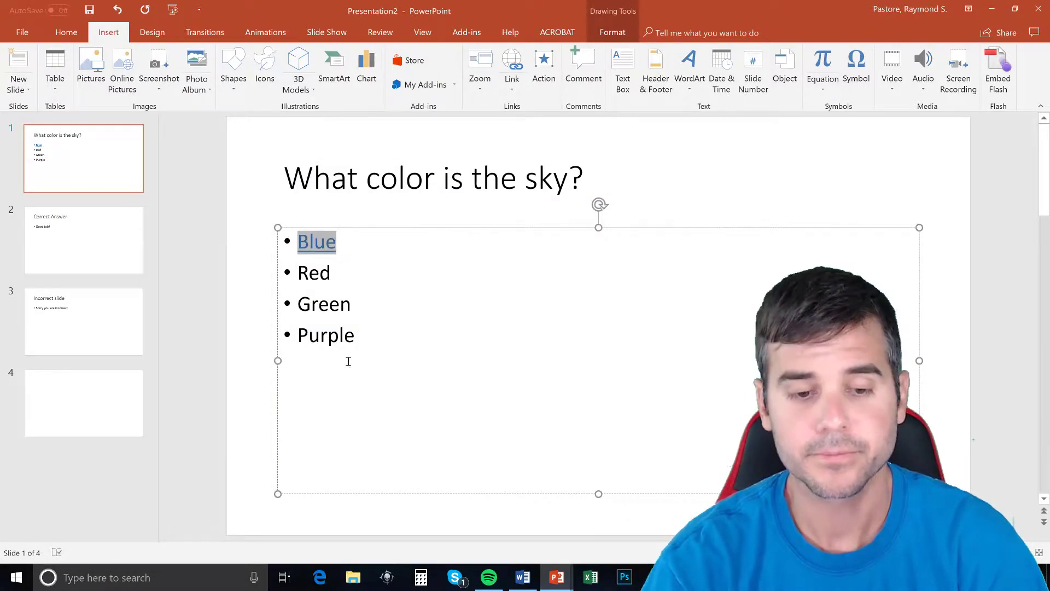
# Step: Link the answer Red to the Incorrect slide
pyautogui.click(327, 275)
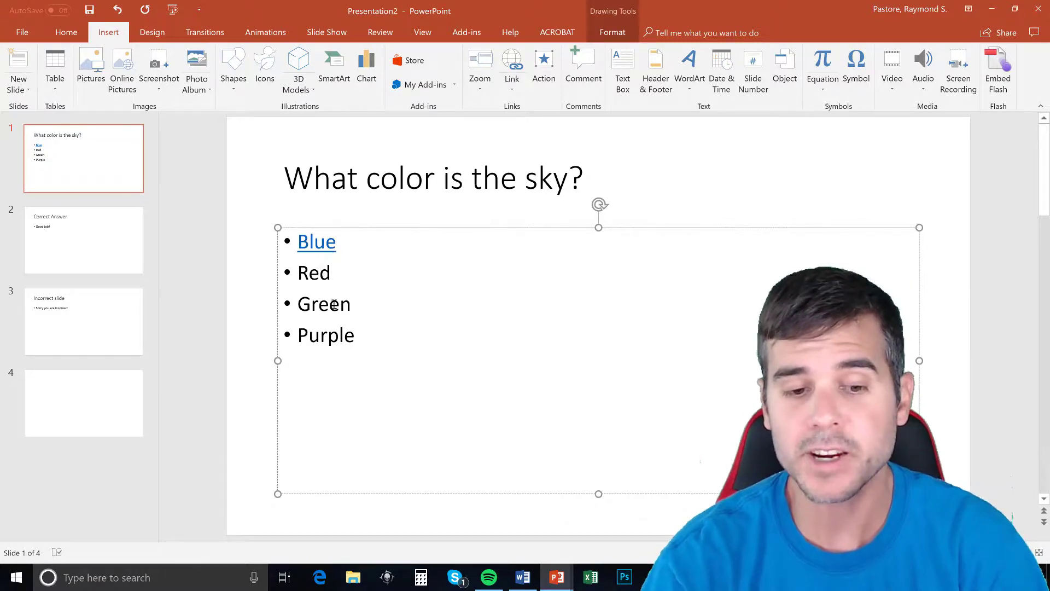
pyautogui.moveTo(331, 276); pyautogui.dragTo(300, 278)
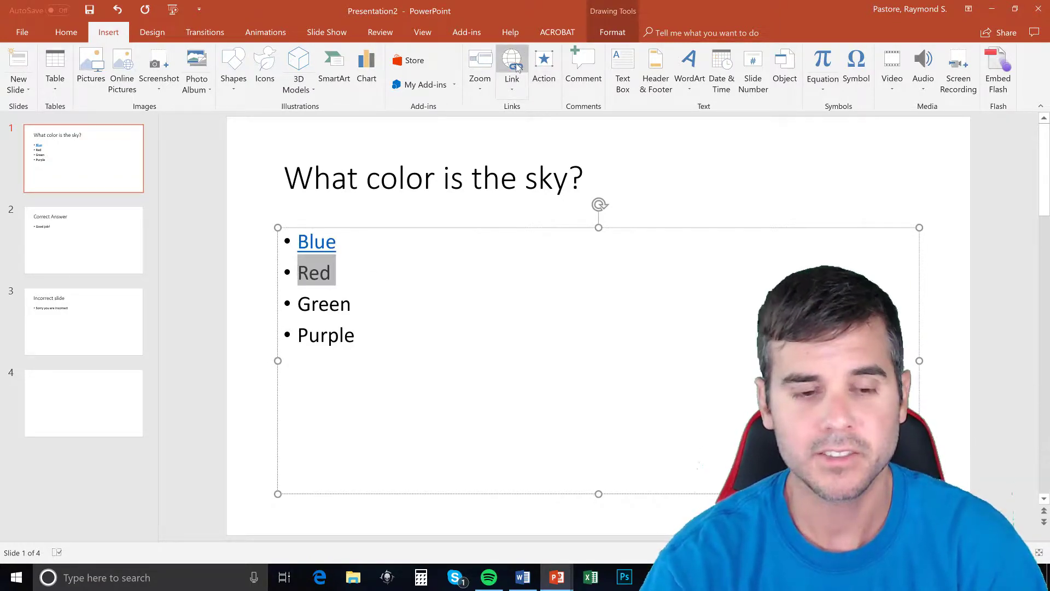
pyautogui.moveTo(330, 275); pyautogui.dragTo(296, 273)
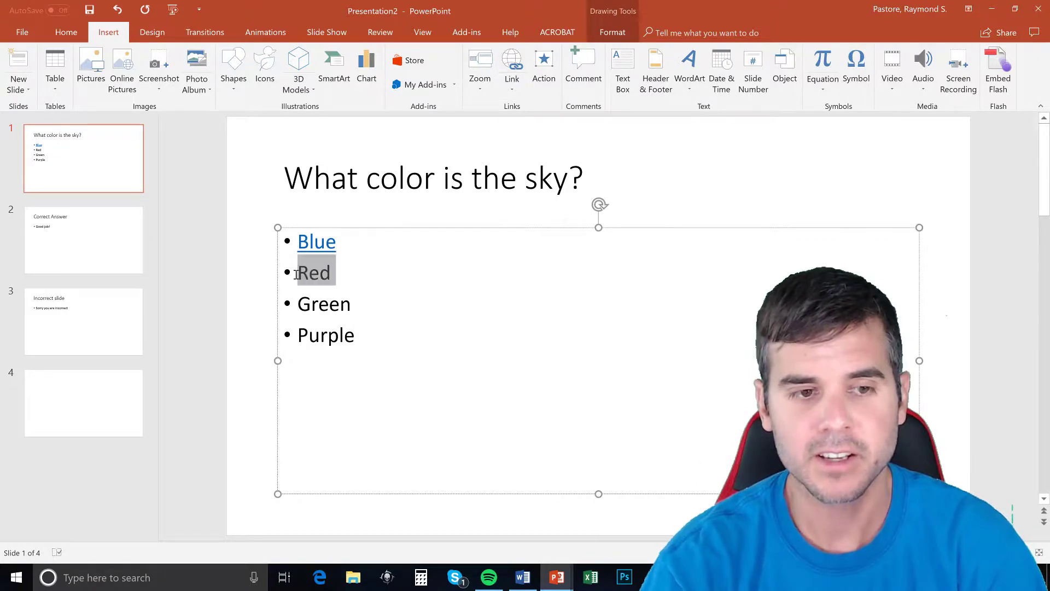
pyautogui.click(525, 64)
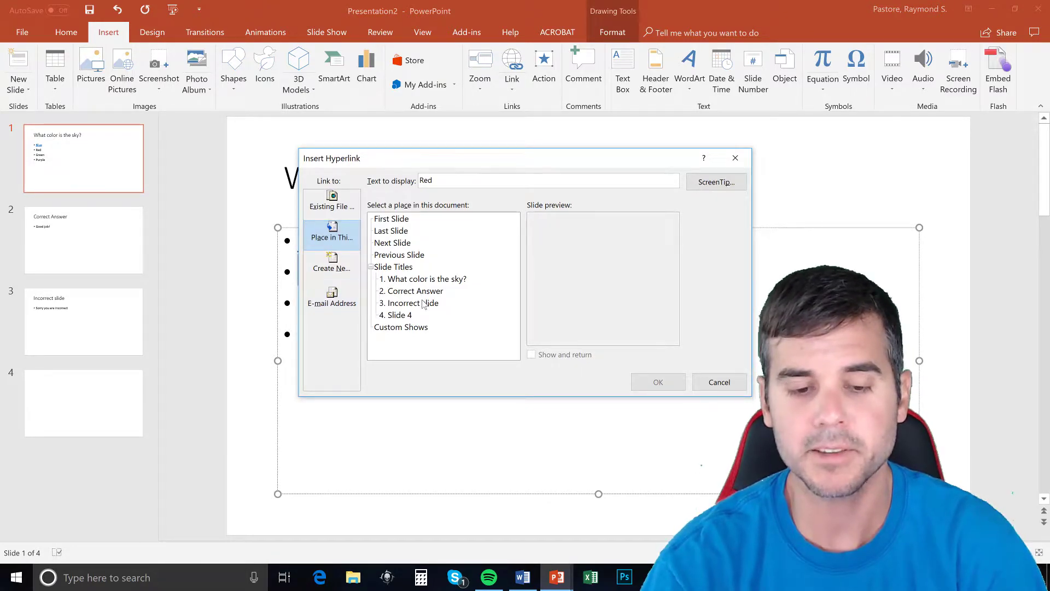
pyautogui.click(424, 304)
pyautogui.click(651, 382)
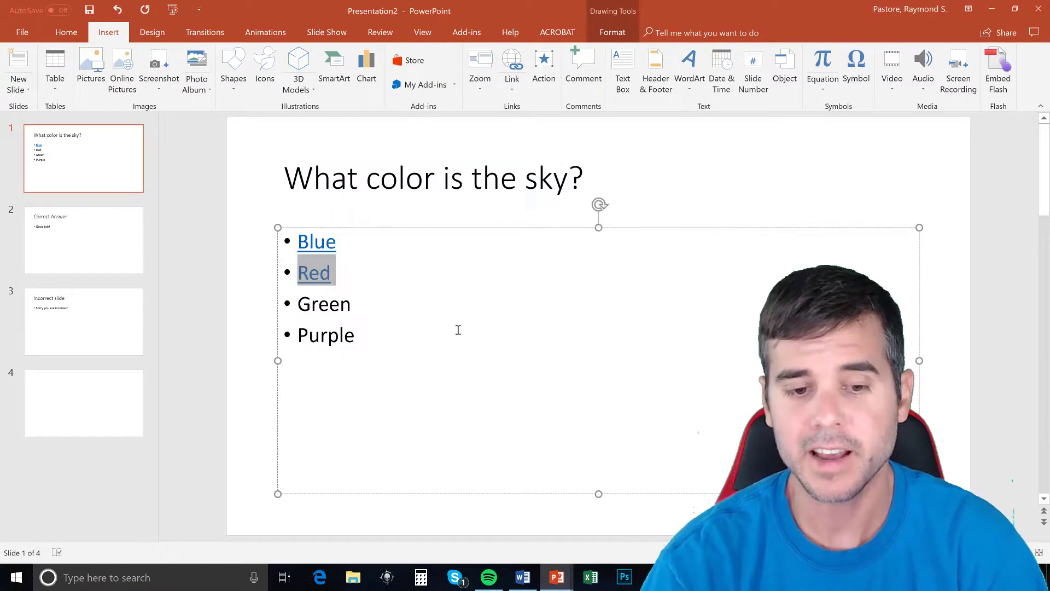
# Step: Link the answer Green to the Incorrect slide
pyautogui.moveTo(348, 304); pyautogui.dragTo(266, 305)
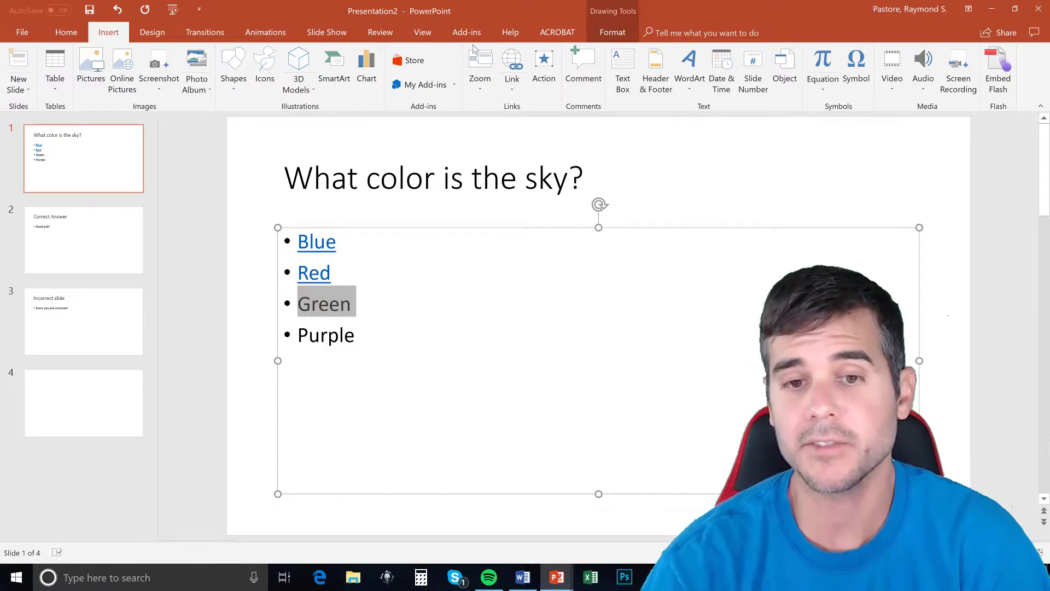
pyautogui.click(512, 63)
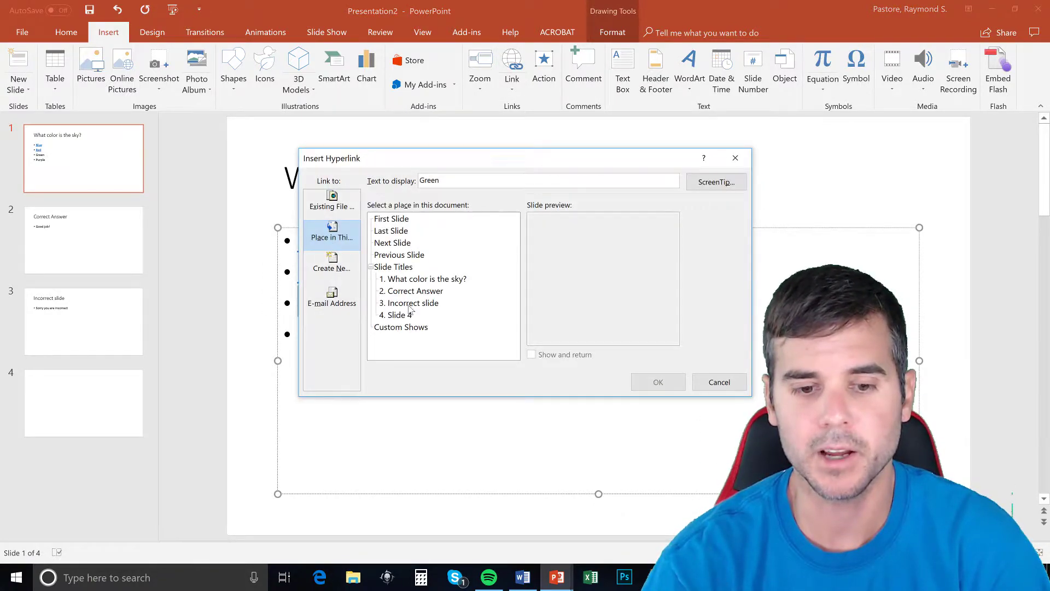
pyautogui.click(412, 303)
pyautogui.click(658, 382)
# Step: Link the answer Purple to the Incorrect slide
pyautogui.click(342, 335)
pyautogui.moveTo(354, 335); pyautogui.dragTo(306, 335)
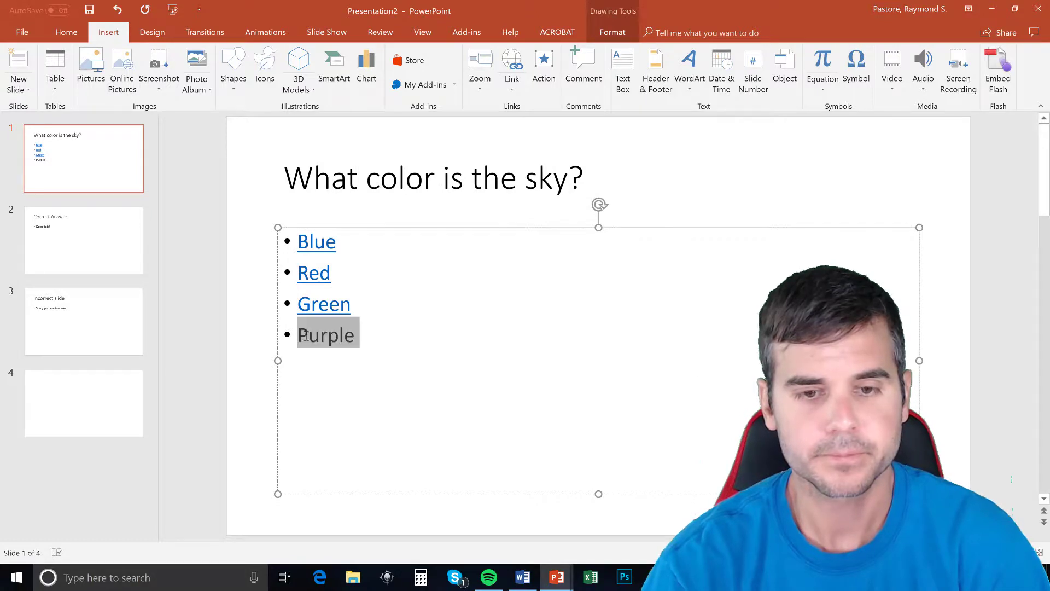
pyautogui.click(516, 68)
pyautogui.click(429, 304)
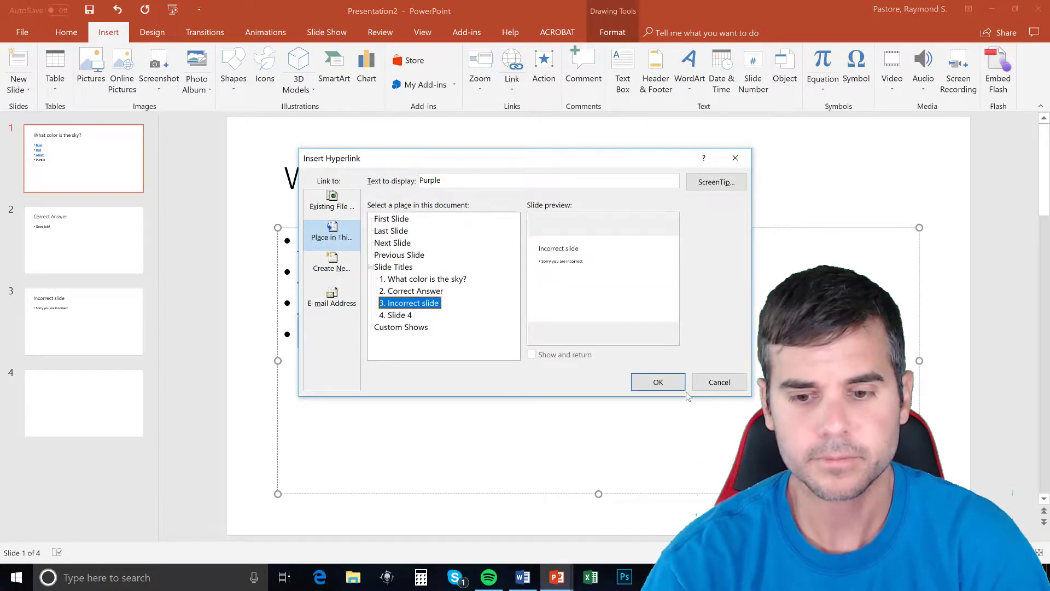
pyautogui.click(663, 382)
pyautogui.click(277, 298)
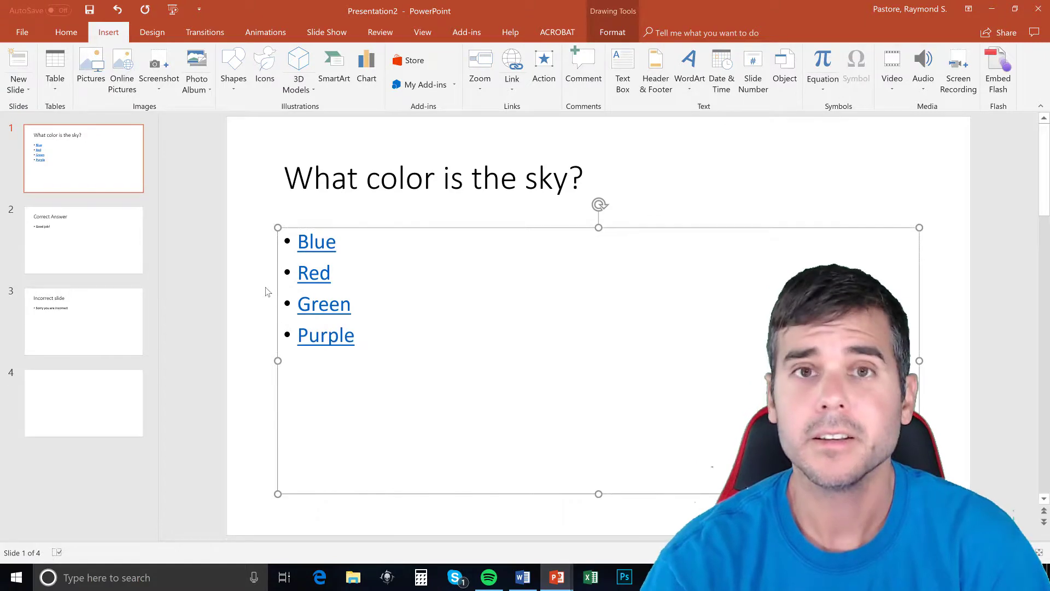
pyautogui.click(247, 281)
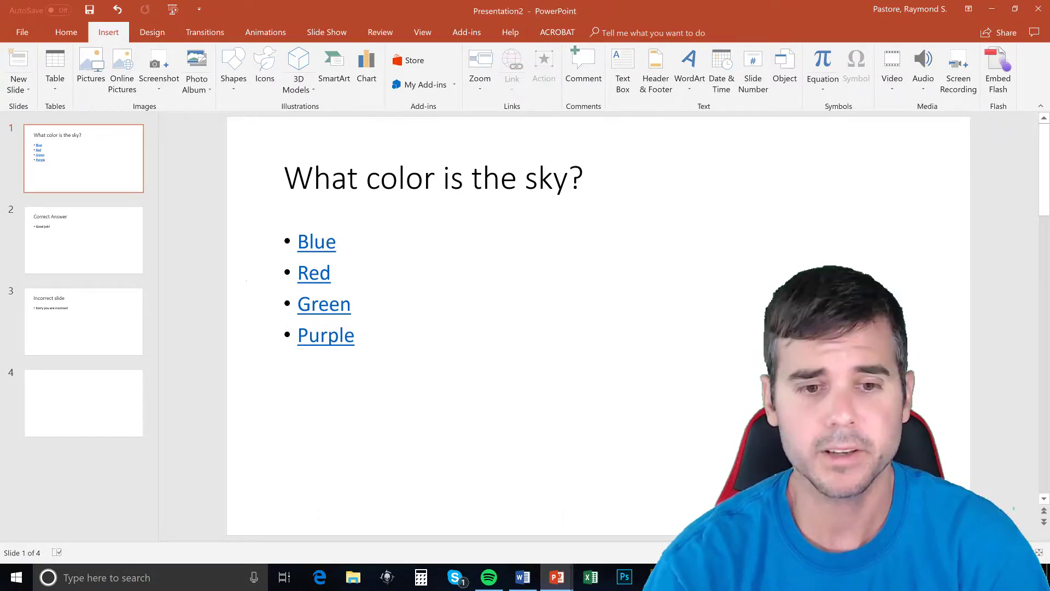
pyautogui.press('F5')
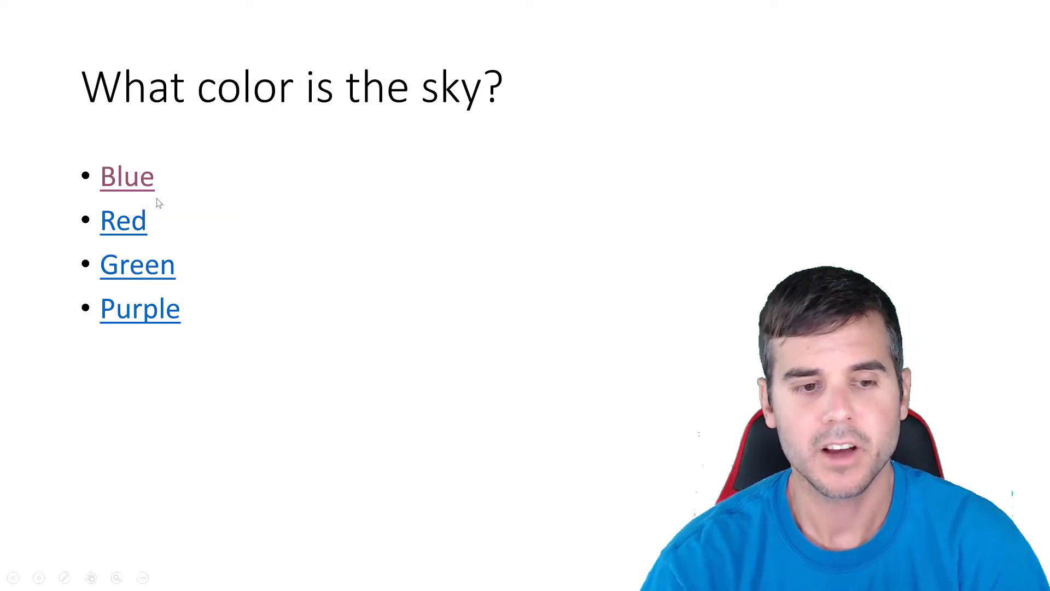
pyautogui.click(132, 267)
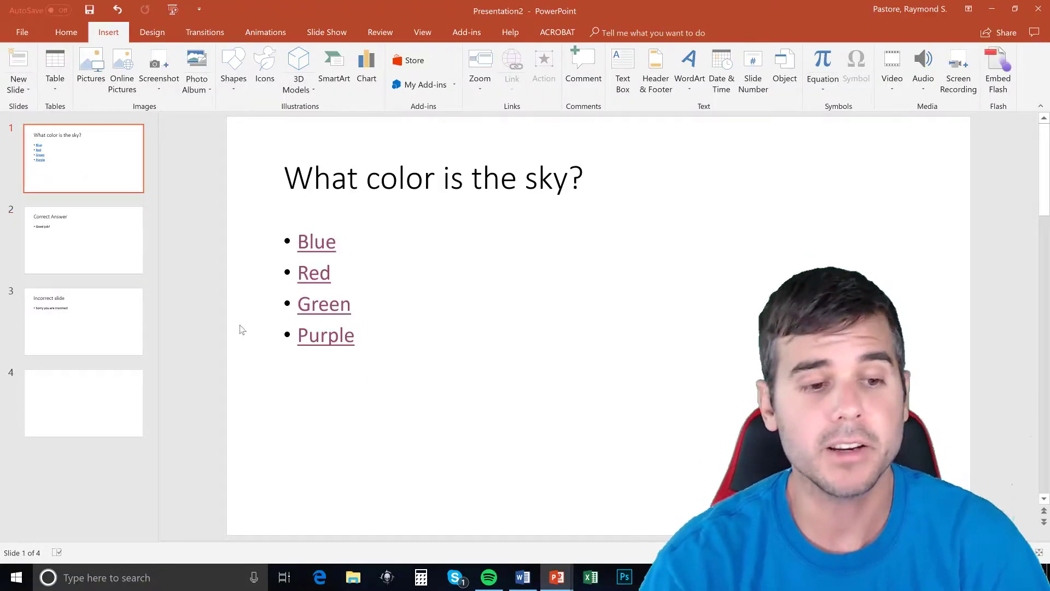
# Step: On the Incorrect slide, add a new bullet 'Go back to question'
pyautogui.click(134, 267)
pyautogui.click(113, 335)
pyautogui.click(111, 258)
pyautogui.click(107, 321)
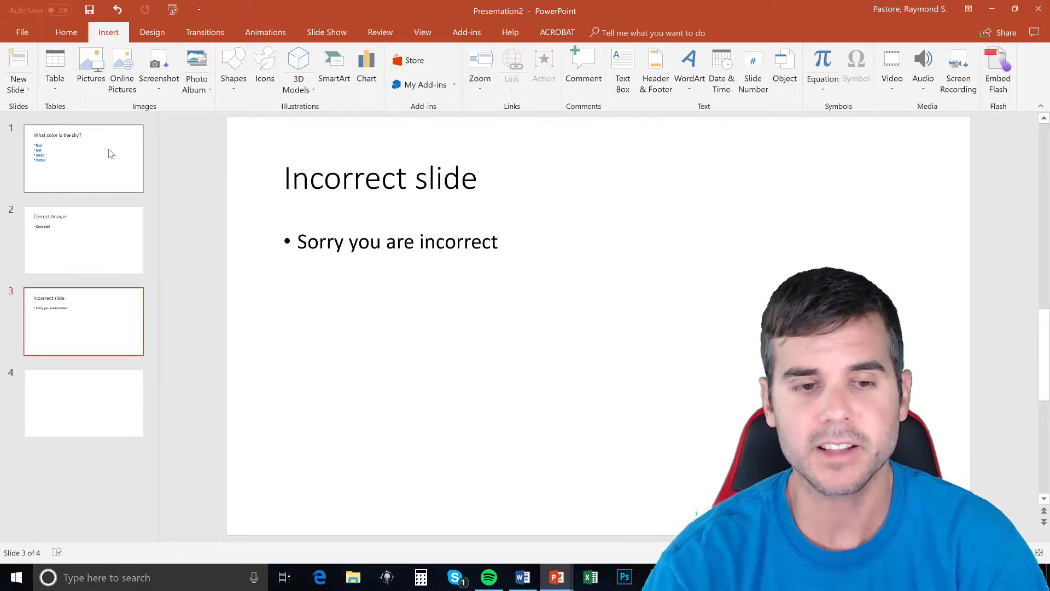
pyautogui.click(503, 245)
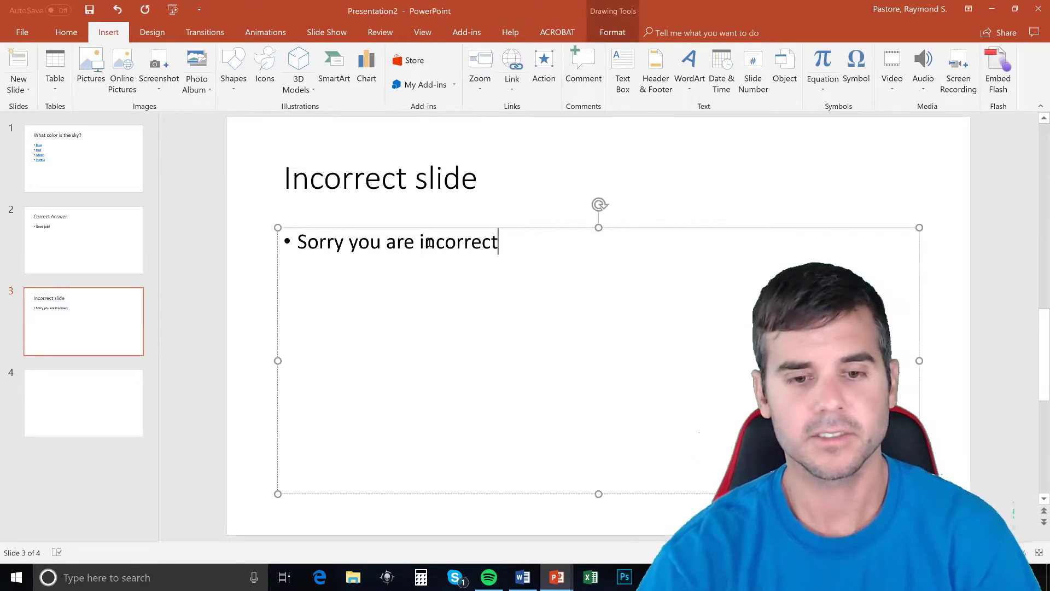
pyautogui.press('Return')
pyautogui.press('Return')
pyautogui.write('G')
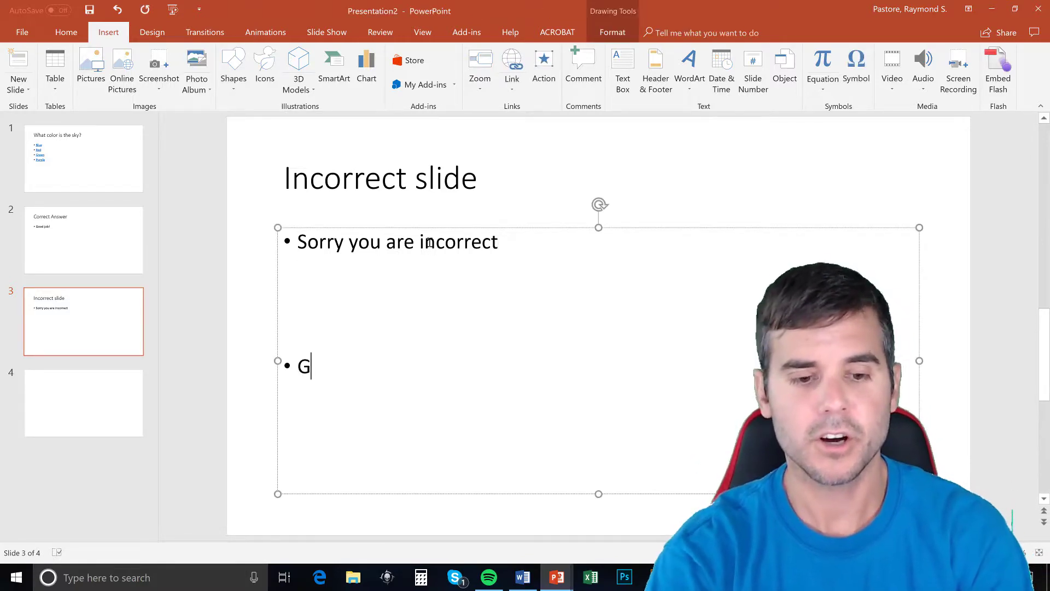
pyautogui.write('o back to co')
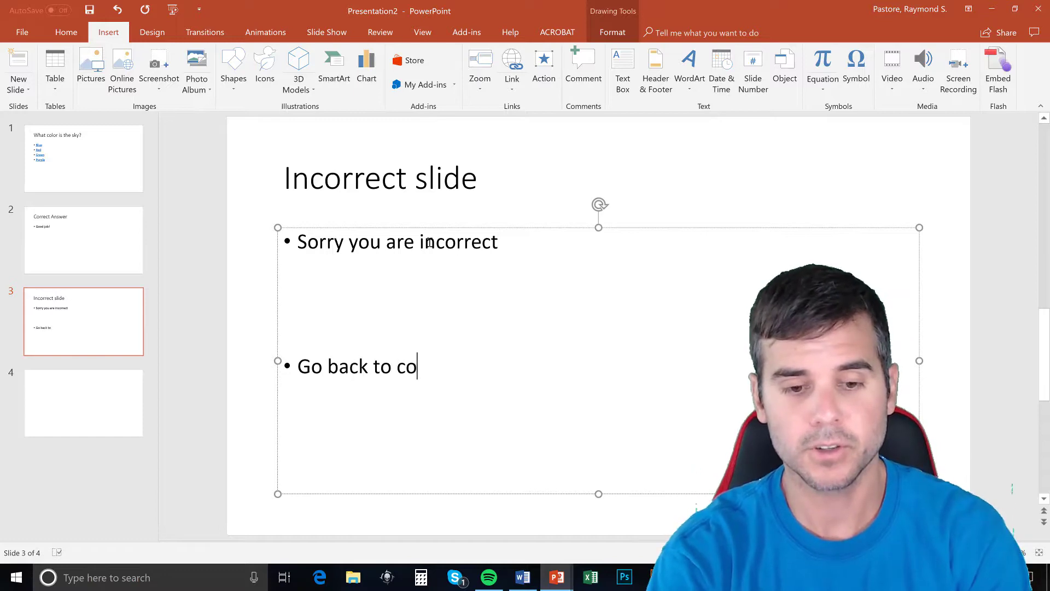
pyautogui.press('BackSpace')
pyautogui.press('BackSpace')
pyautogui.write('question')
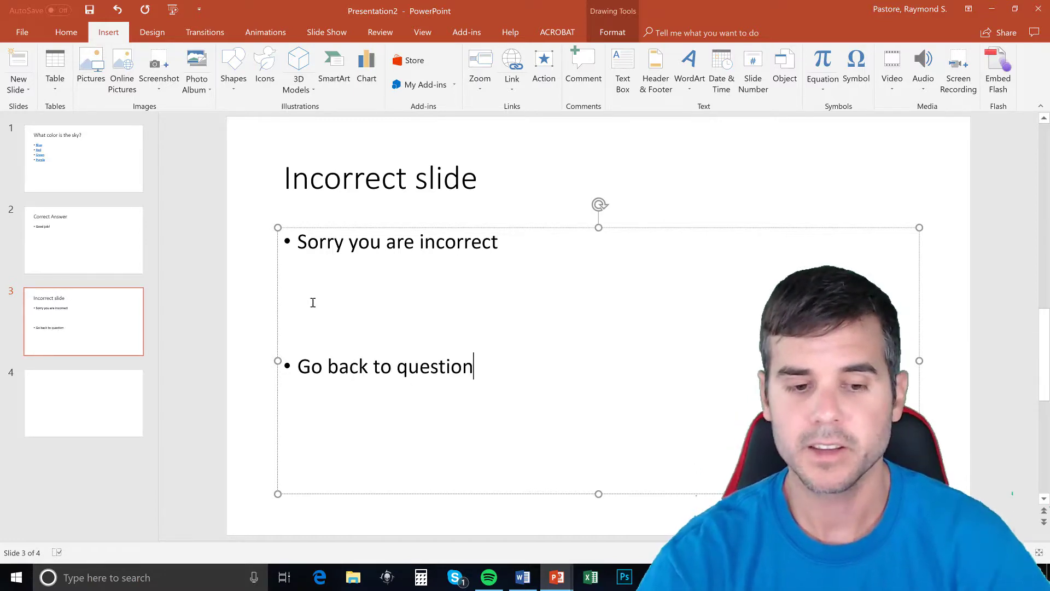
# Step: Hyperlink the 'Go back to question' line to slide 1, the question slide
pyautogui.doubleClick(377, 364)
pyautogui.tripleClick(407, 366)
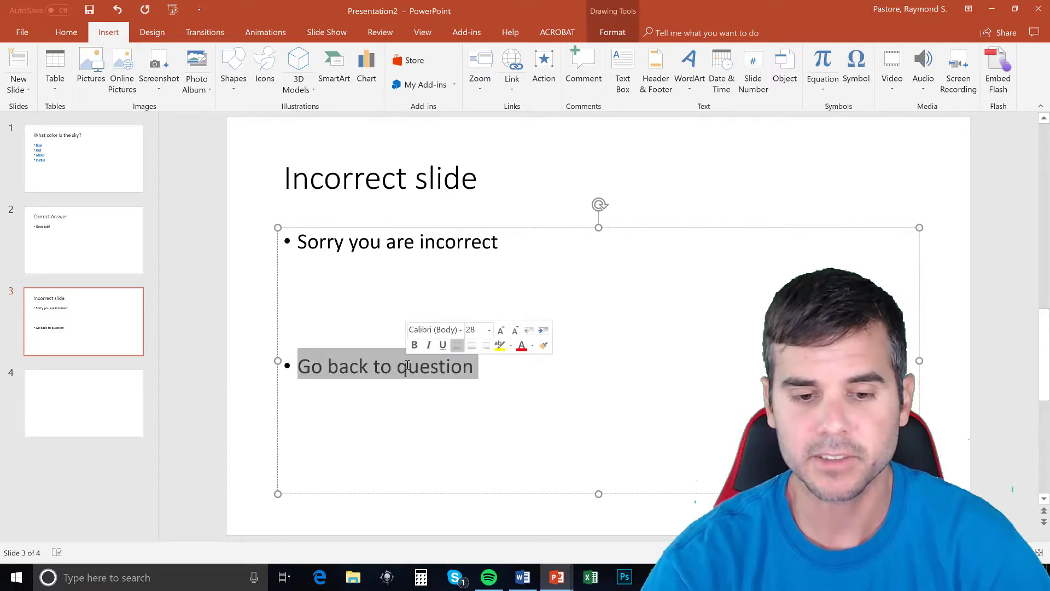
pyautogui.click(512, 65)
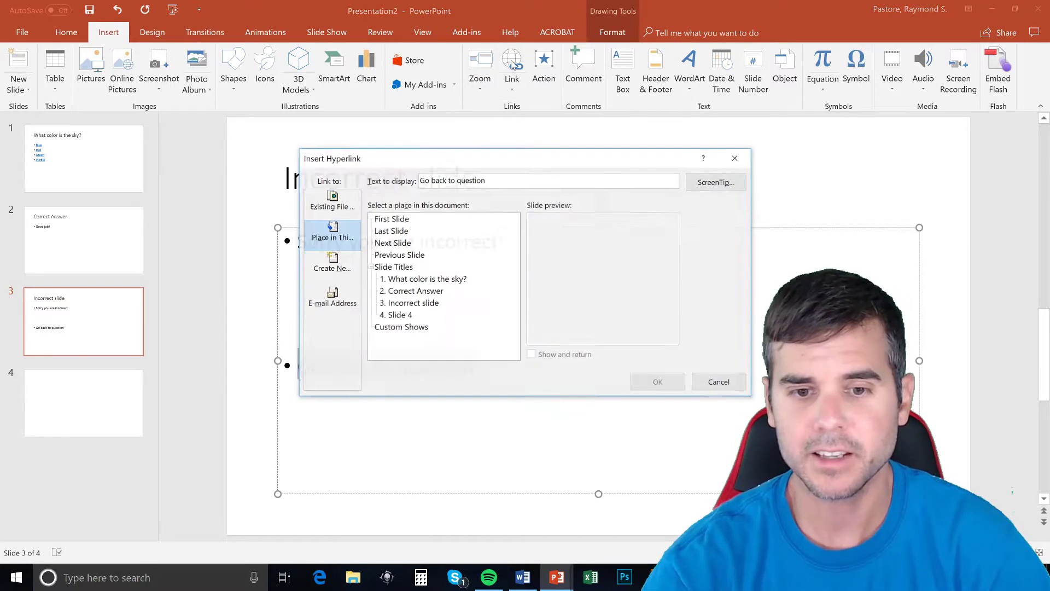
pyautogui.click(338, 237)
pyautogui.click(397, 279)
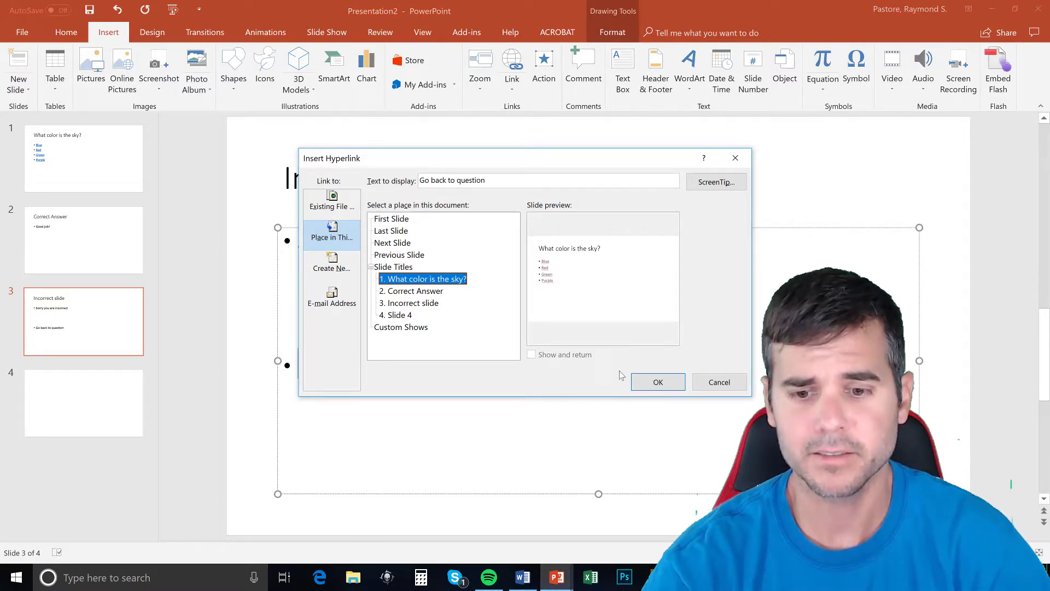
pyautogui.click(645, 383)
pyautogui.click(203, 303)
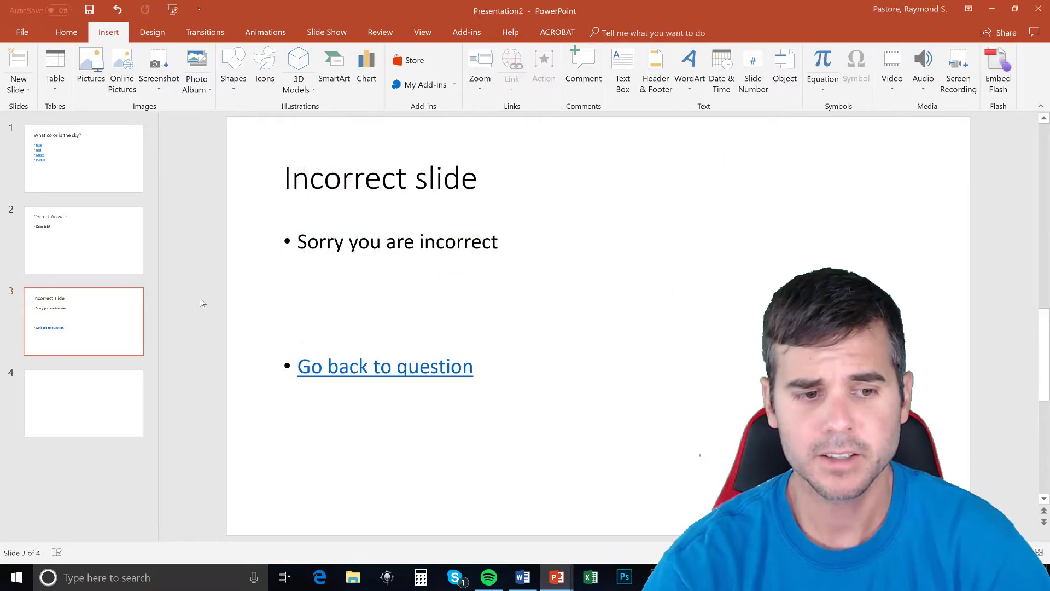
# Step: Turn off On Mouse Click advance for the question slide in Transitions
pyautogui.click(124, 165)
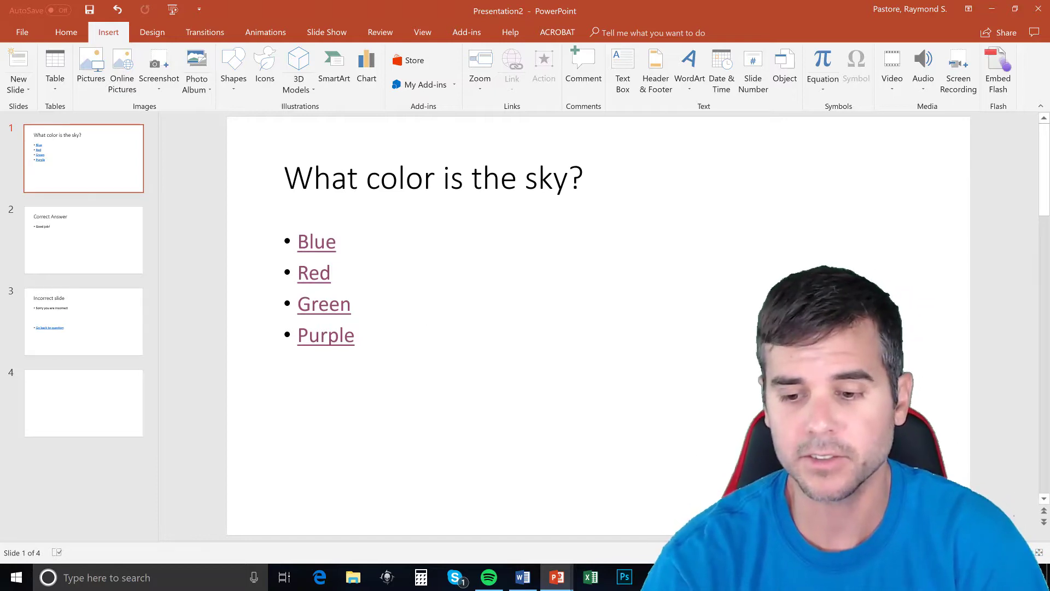
pyautogui.press('F5')
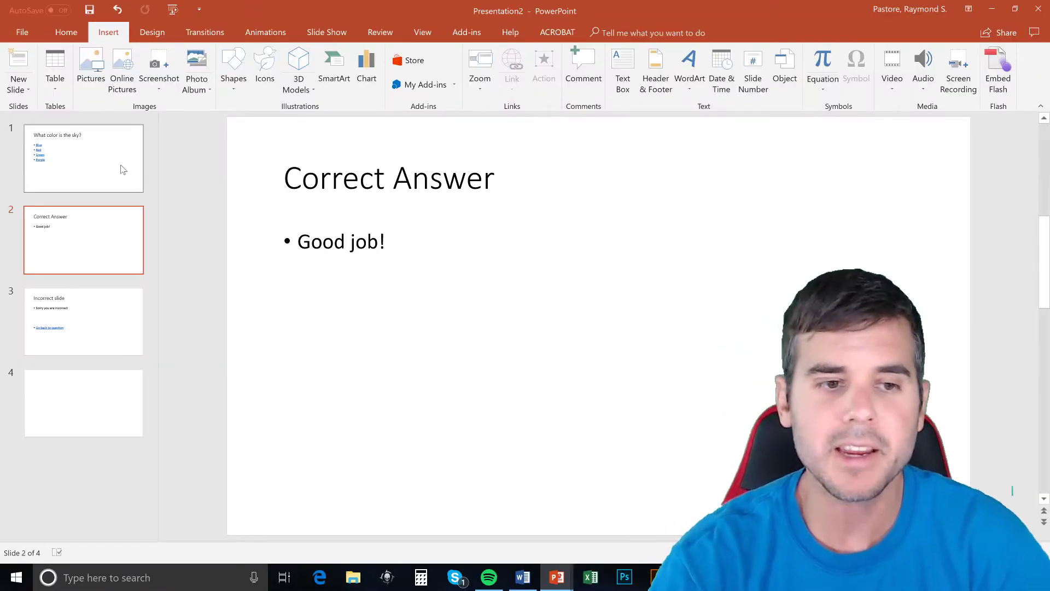
pyautogui.click(143, 30)
pyautogui.click(214, 33)
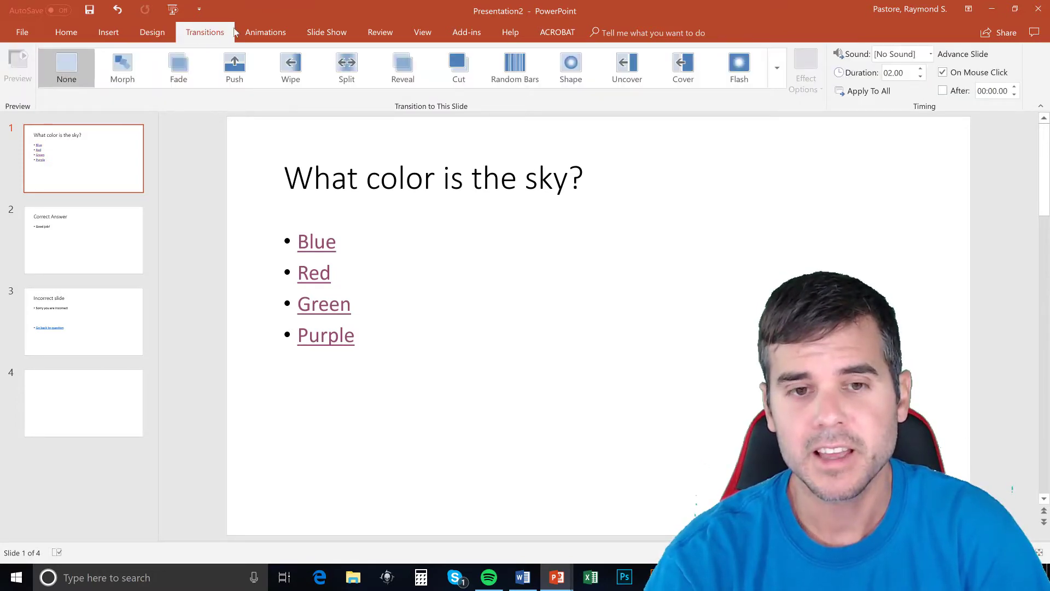
pyautogui.click(944, 73)
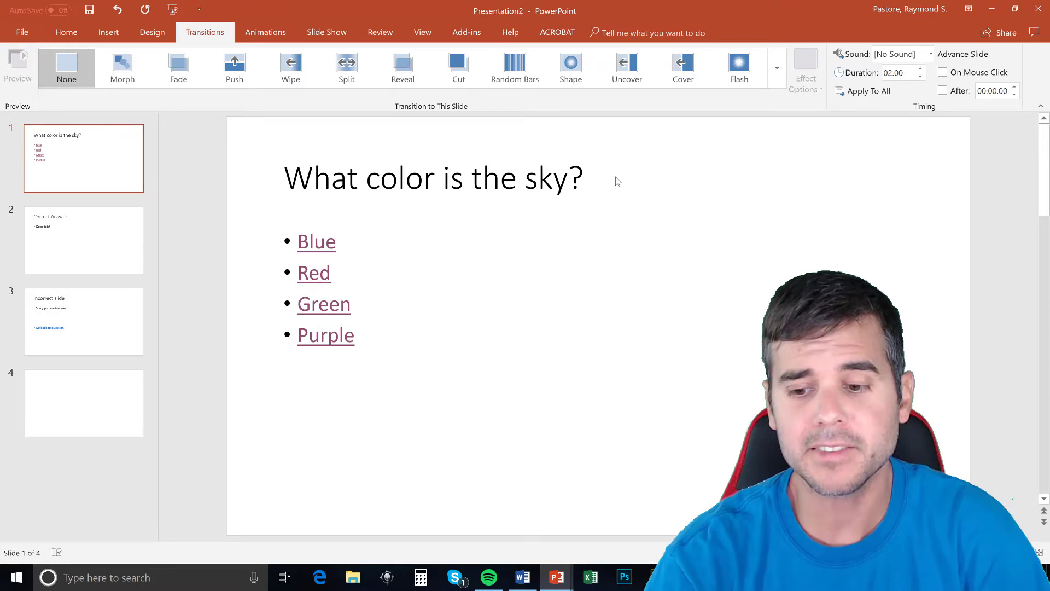
# Step: Run the slide show with F5 to test the question slide, then exit with Esc
pyautogui.press('F5')
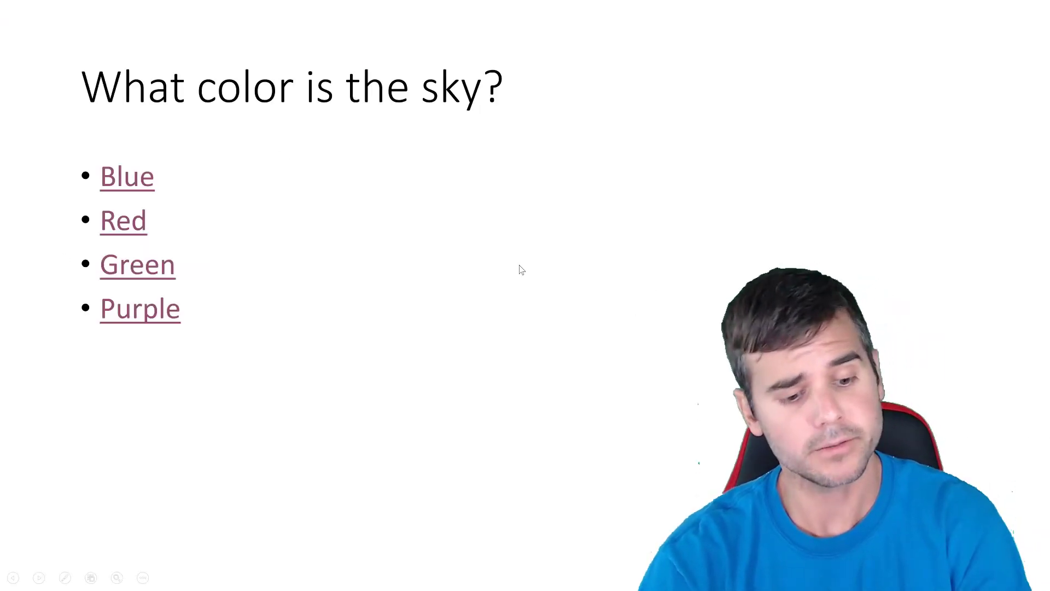
pyautogui.press('Escape')
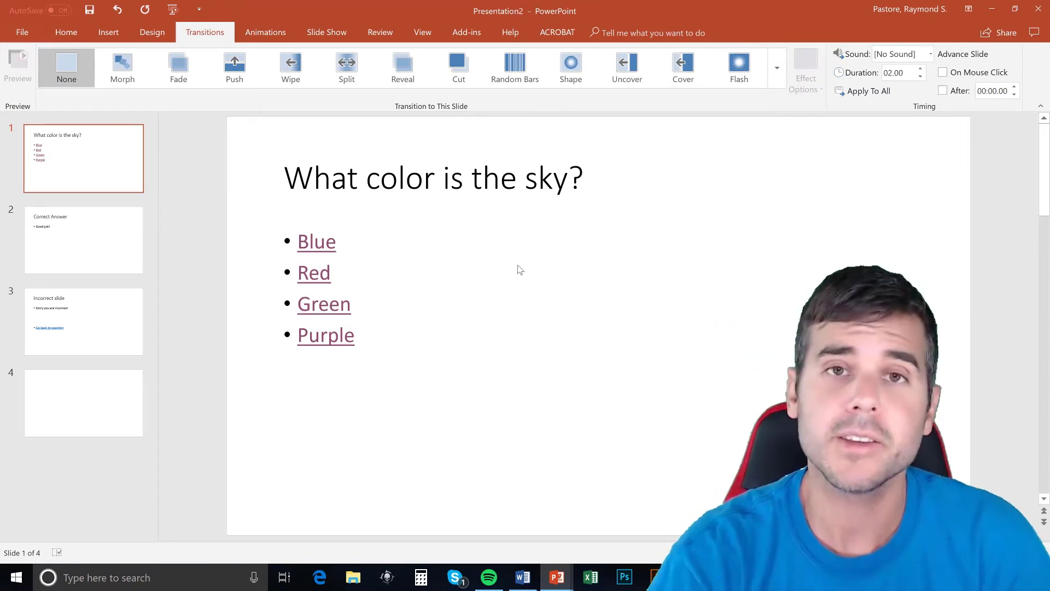